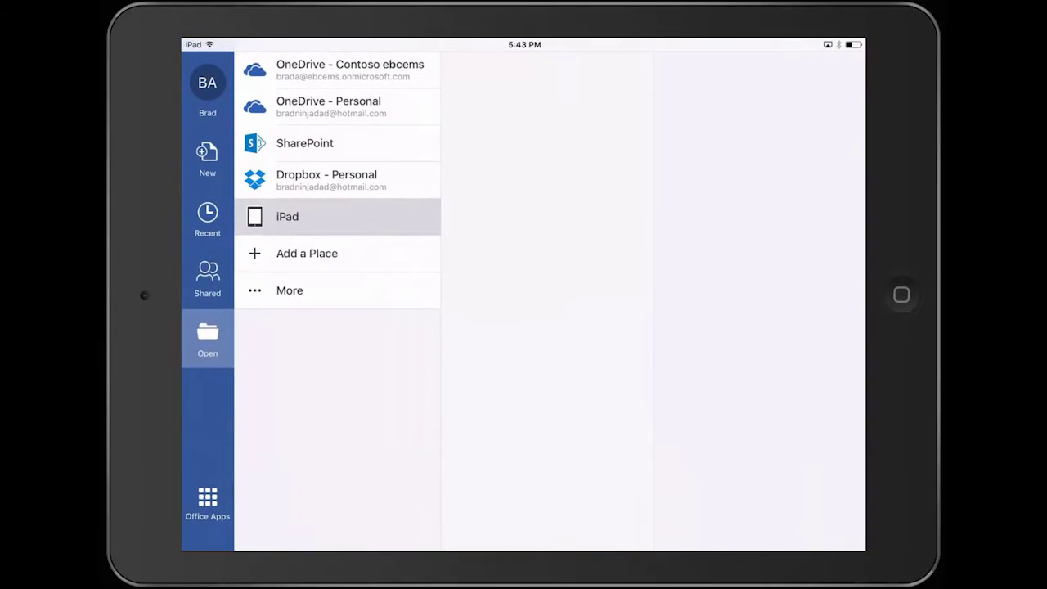
Step: Open 'Marketing Goals for QT Series' from OneDrive - Contoso ebcems
click(337, 70)
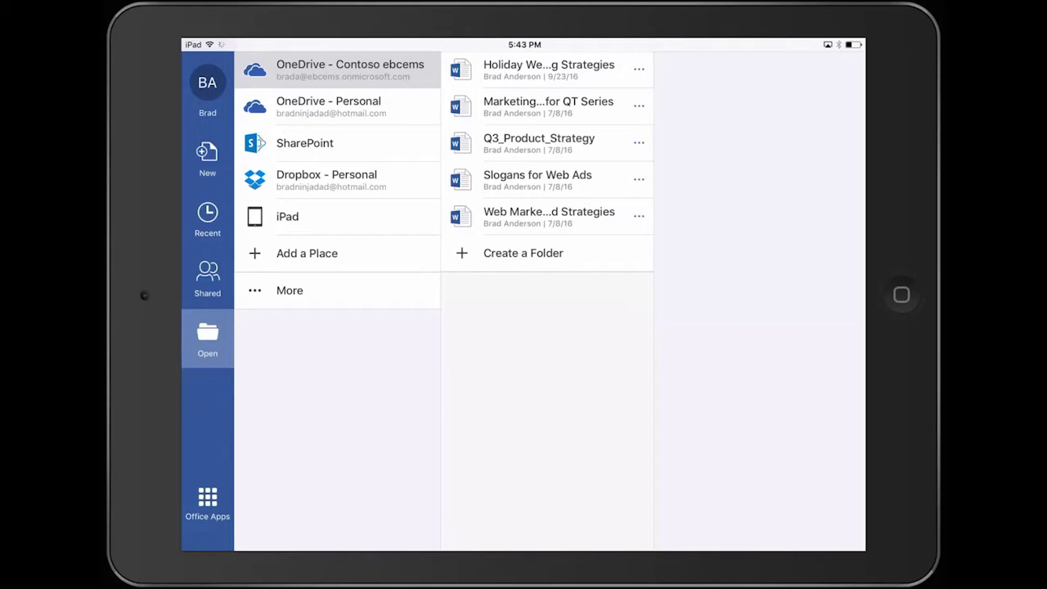
click(548, 106)
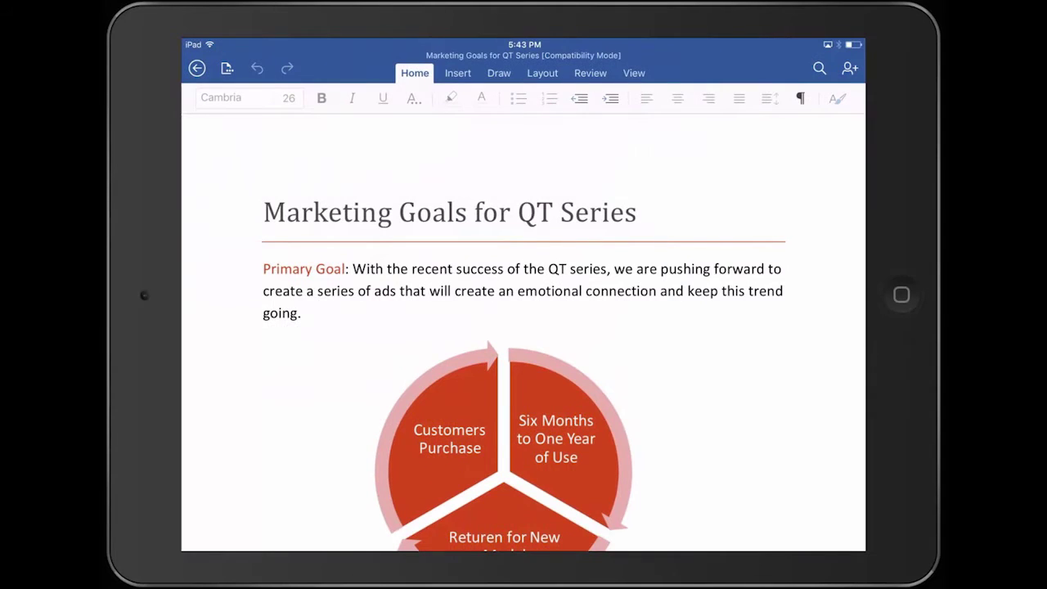
Step: Try saving a copy of the document to Dropbox - Personal
scroll(523, 327, down, 3)
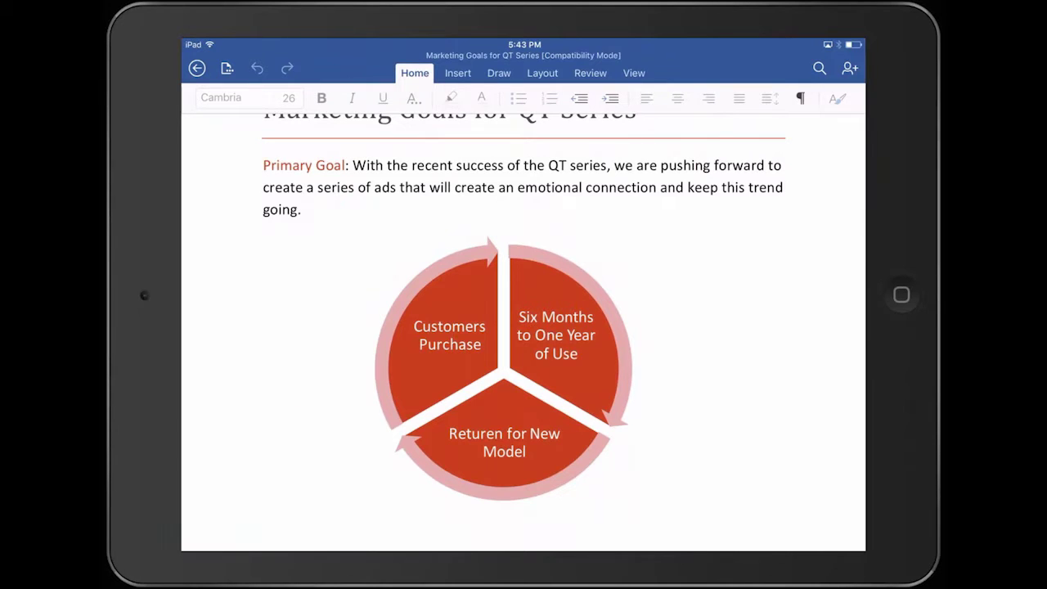
click(226, 68)
click(262, 223)
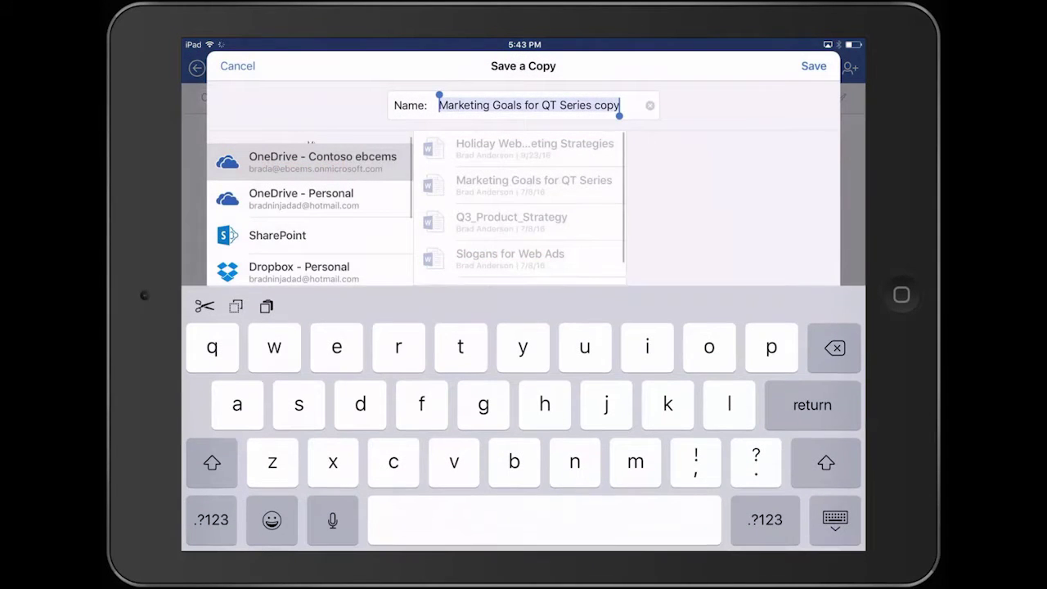
click(299, 267)
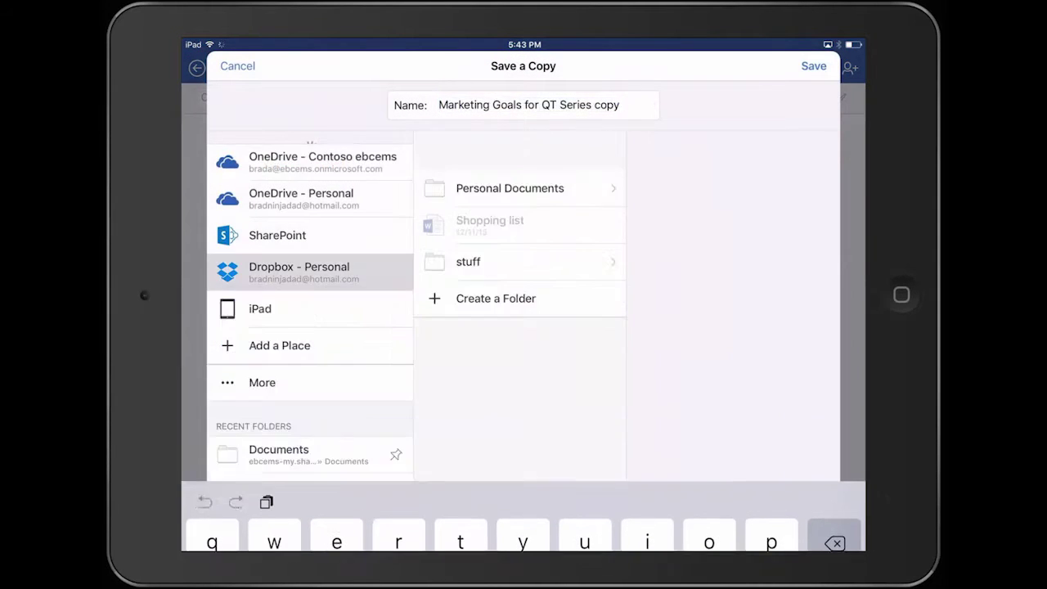
click(813, 66)
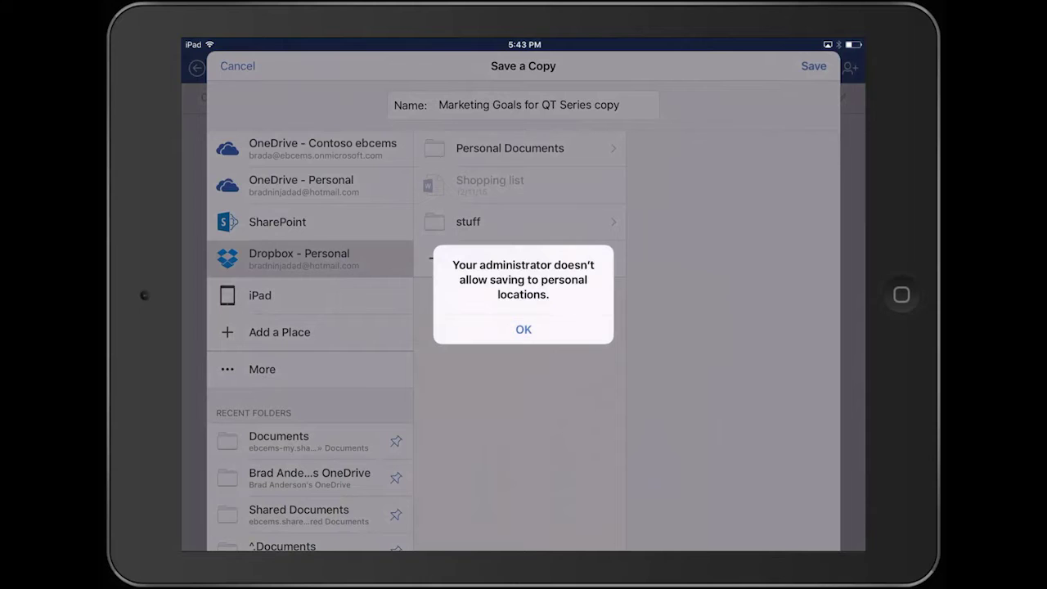
Step: Dismiss the blocked-save alert and save the copy to OneDrive - Contoso instead
click(524, 328)
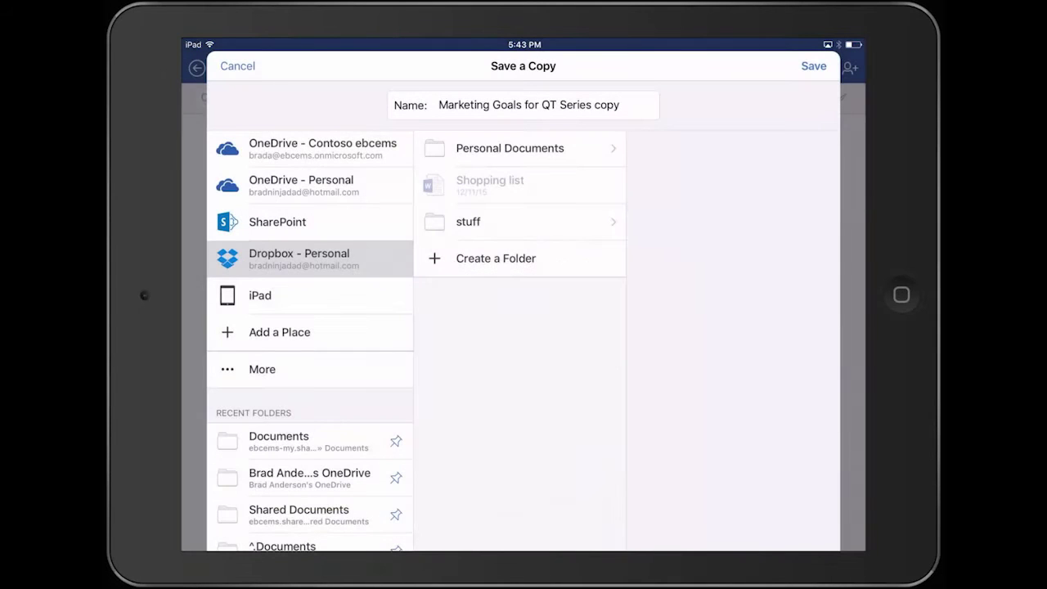
click(322, 148)
click(814, 65)
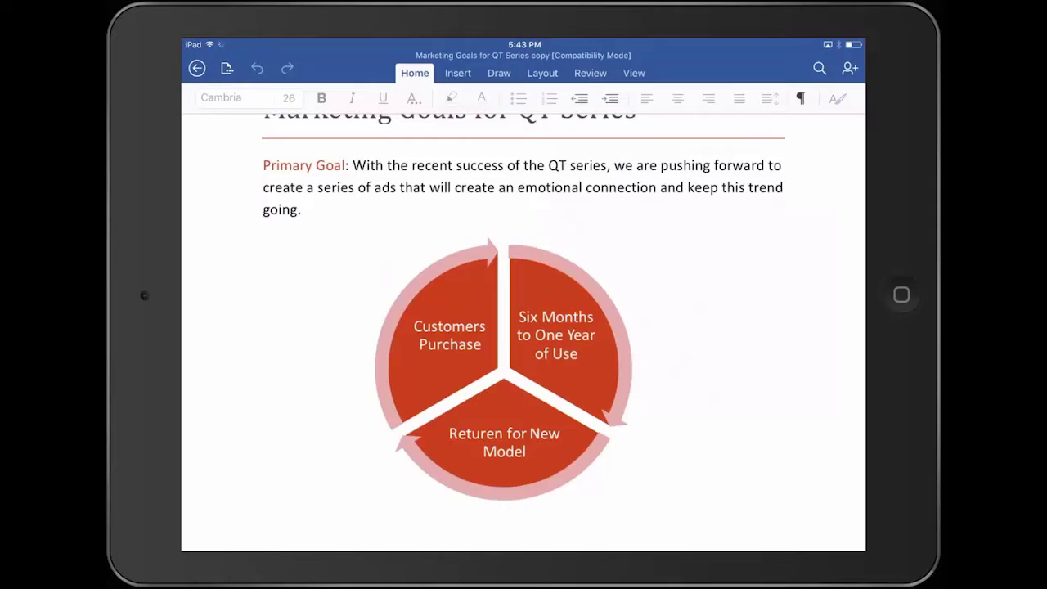
Step: Copy the Packaging Goals paragraph and return to the iPad home screen
scroll(523, 327, down, 3)
scroll(523, 327, down, 1)
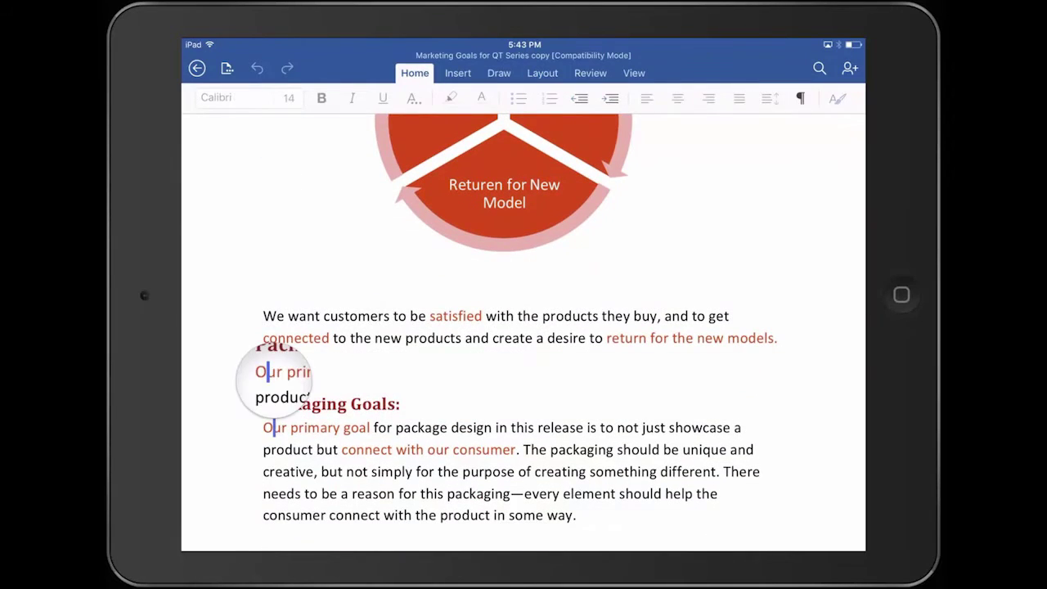
click(211, 217)
drag(286, 253, 590, 268)
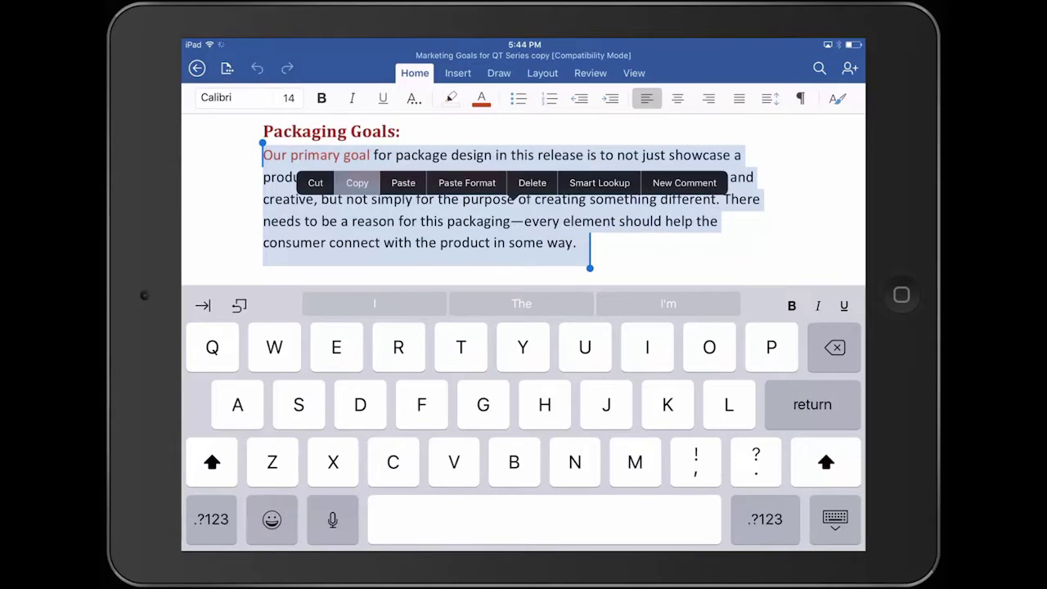
click(356, 182)
key(super+h)
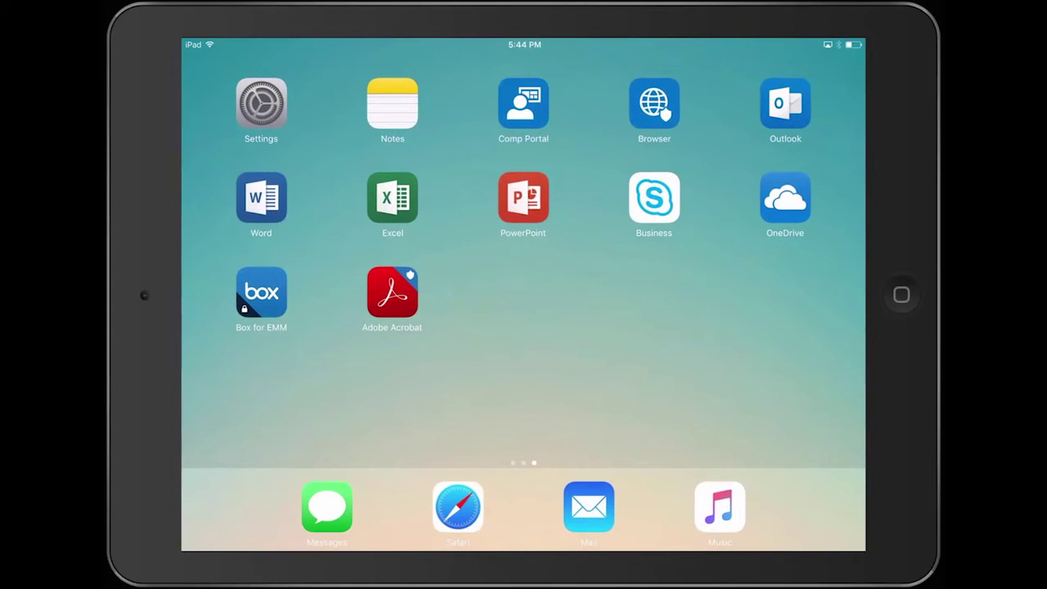
Step: Paste the Packaging Goals text into a new Office 365 work-account email, then delete the draft
click(785, 103)
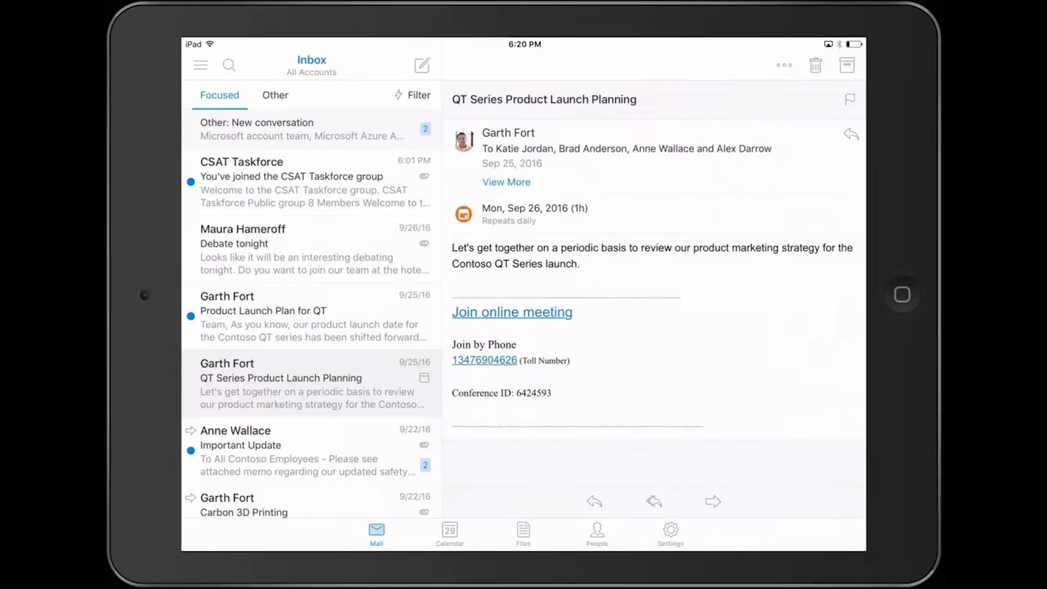
click(200, 64)
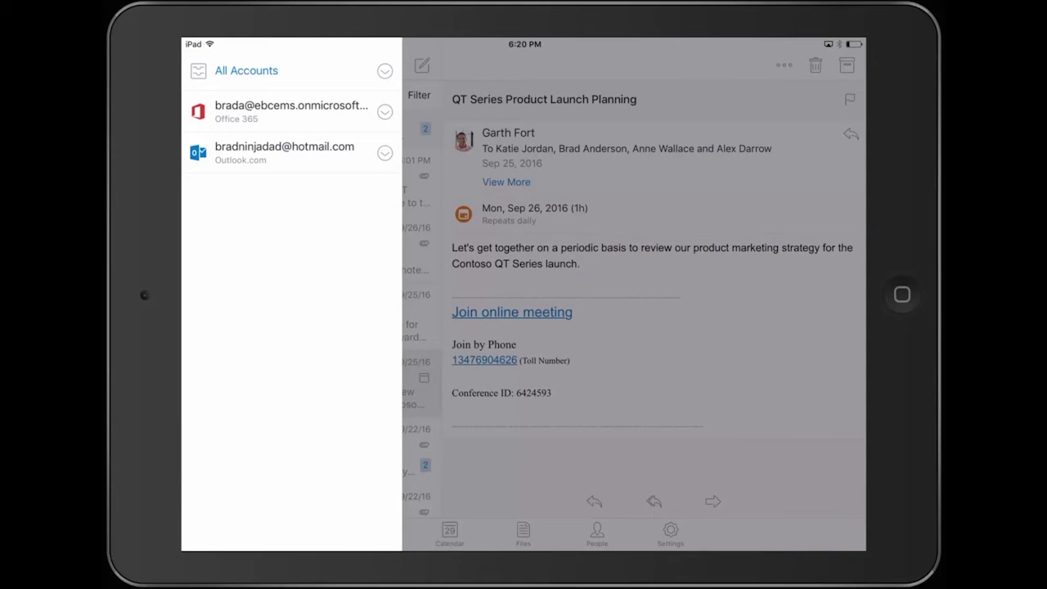
click(292, 111)
click(421, 65)
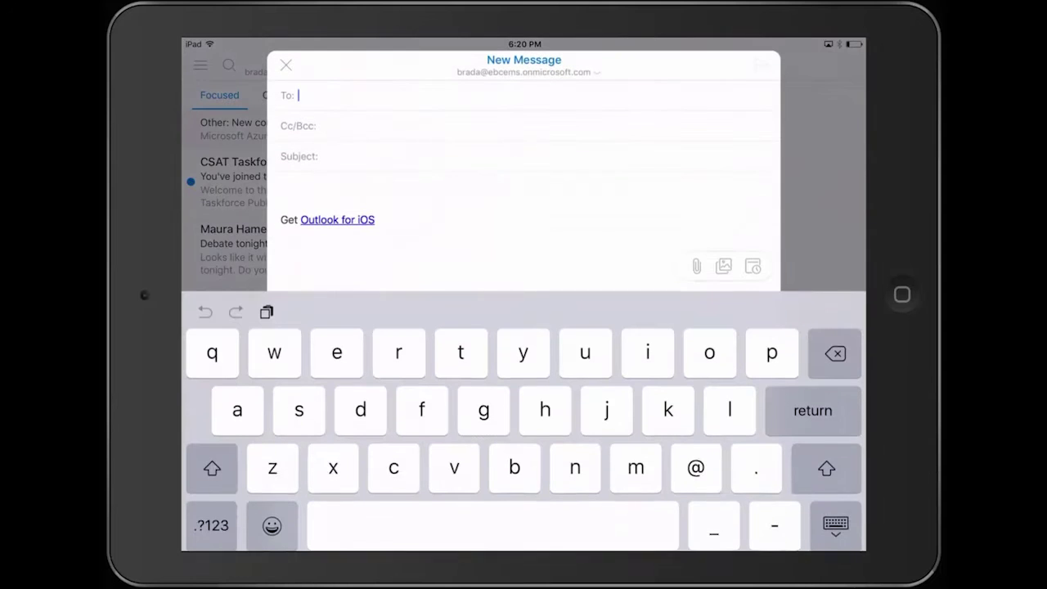
click(301, 164)
click(324, 155)
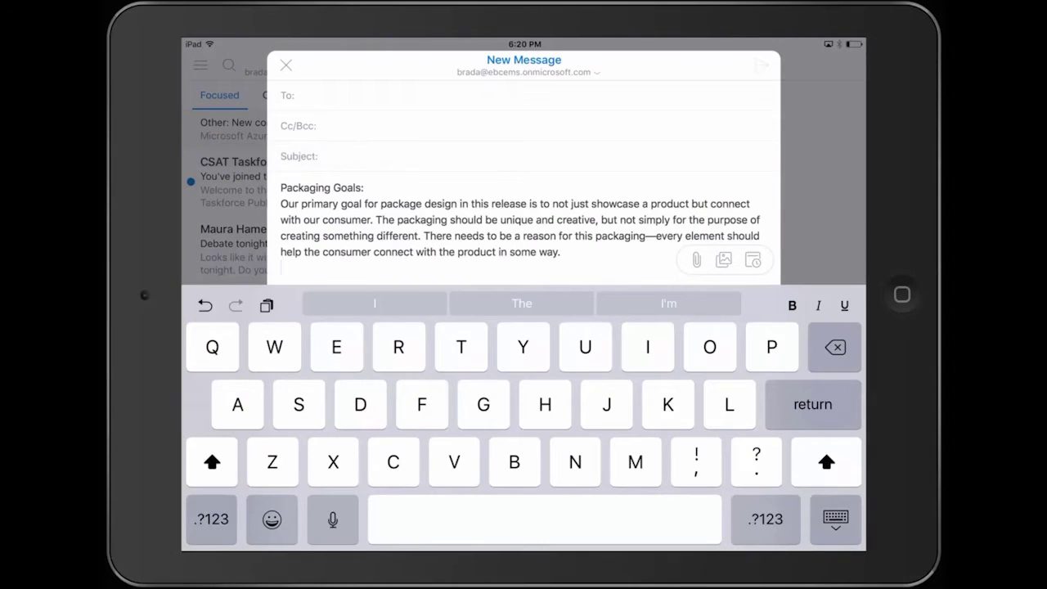
click(285, 65)
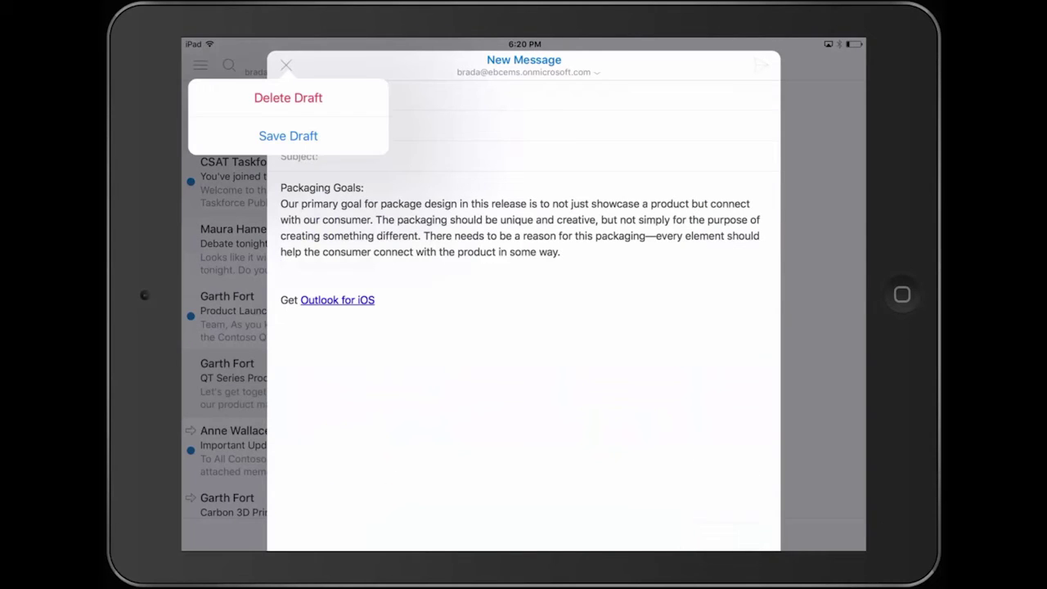
click(287, 98)
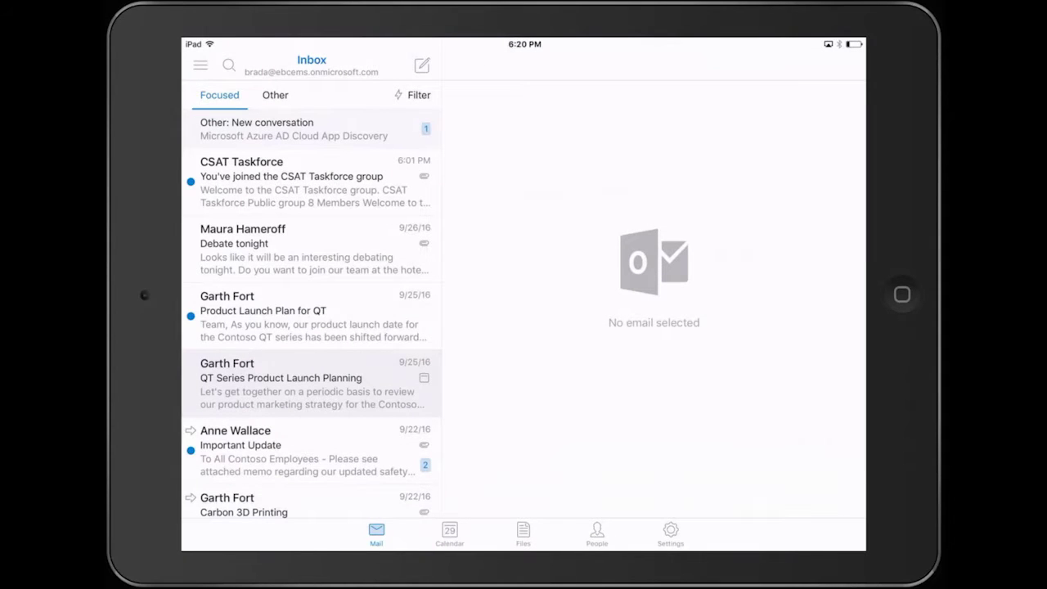
Step: Try pasting into a new Outlook.com personal-account email, where no Paste option appears
click(201, 65)
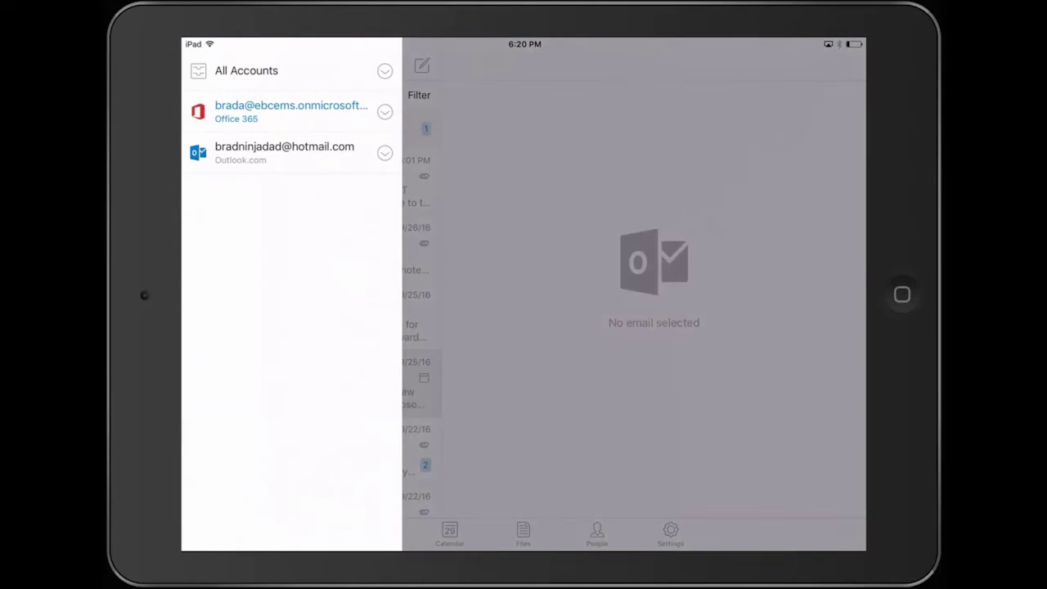
click(284, 152)
click(421, 66)
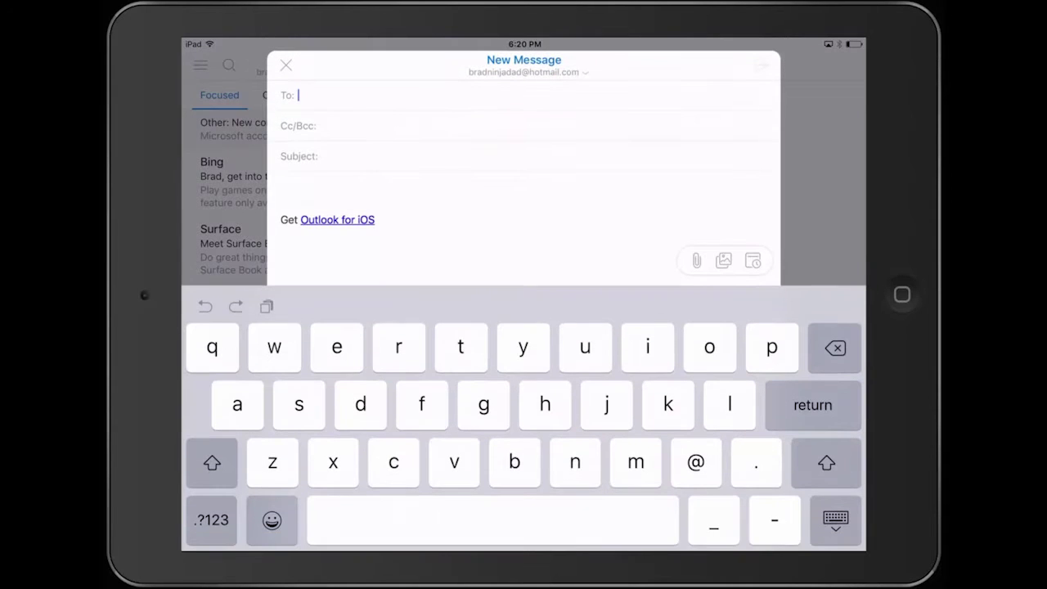
click(280, 187)
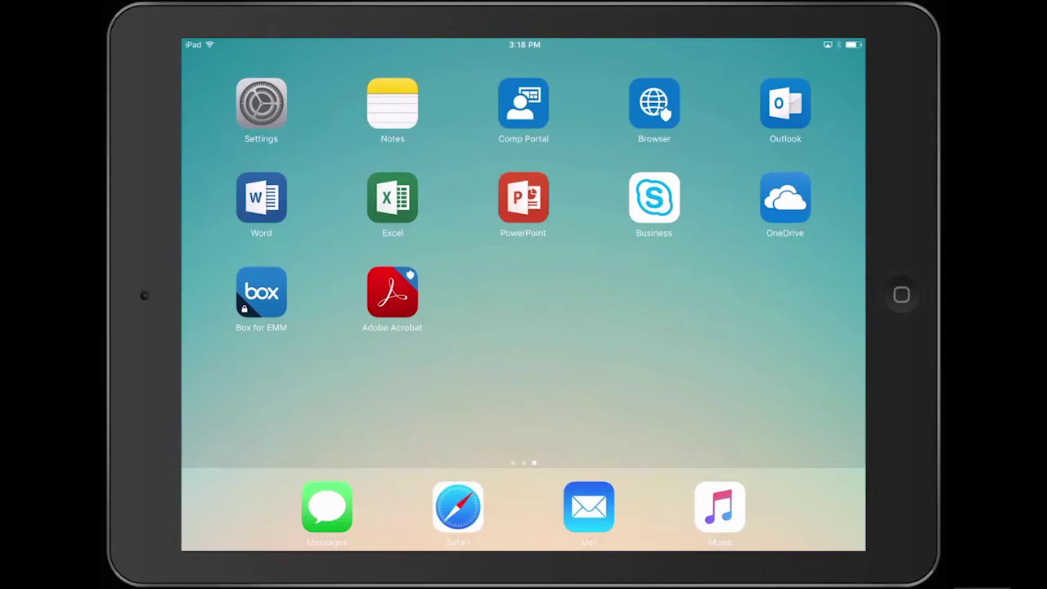
Step: Launch Adobe Acrobat and unlock it by entering the Intune PIN
click(392, 292)
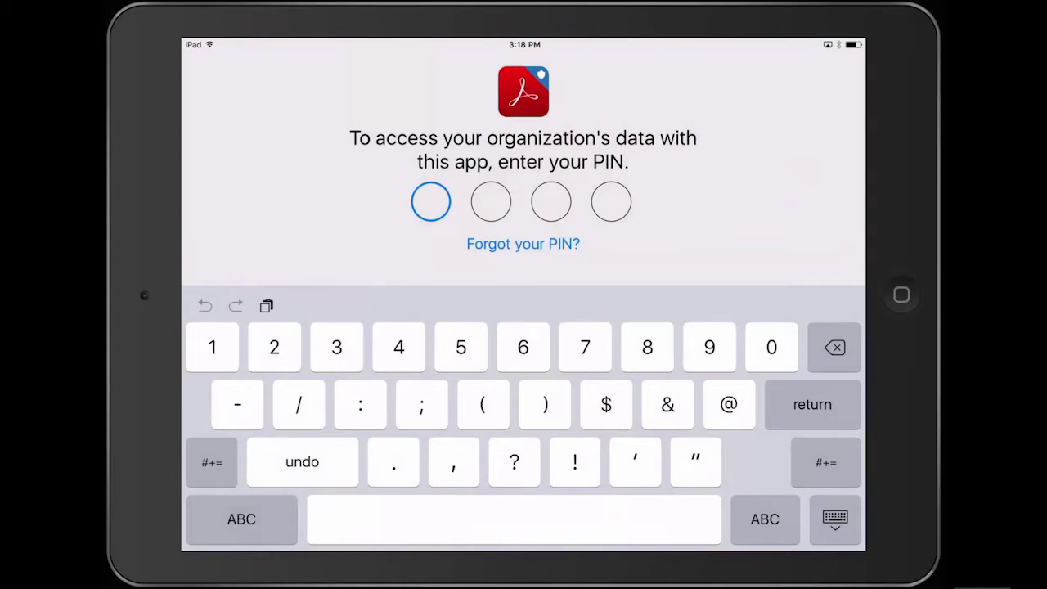
text(1111)
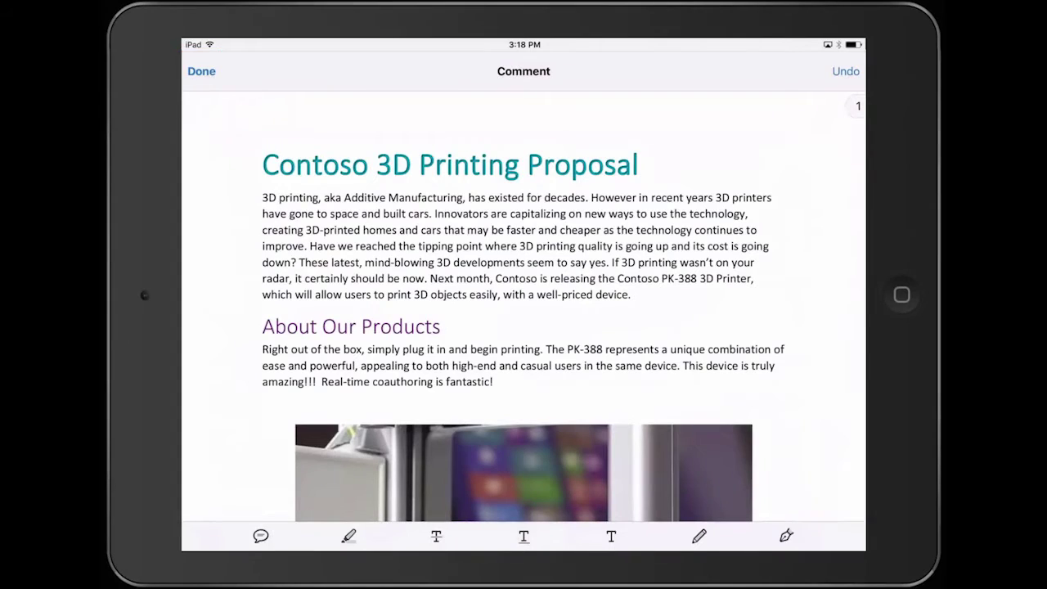
Step: Add a comment note on the proposal page and paste the Packaging Goals text into it
click(609, 167)
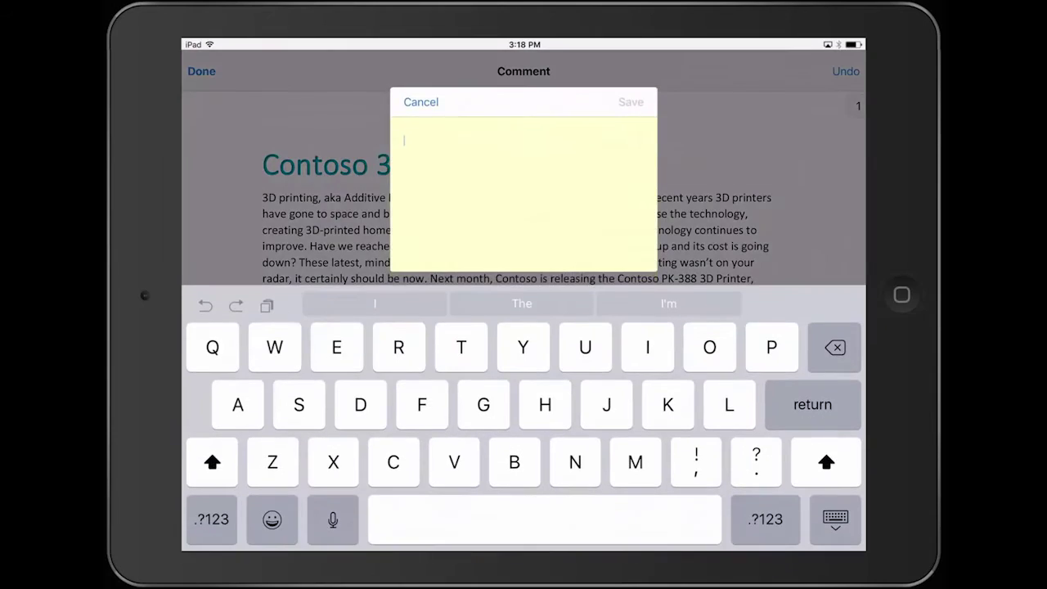
click(403, 131)
click(483, 111)
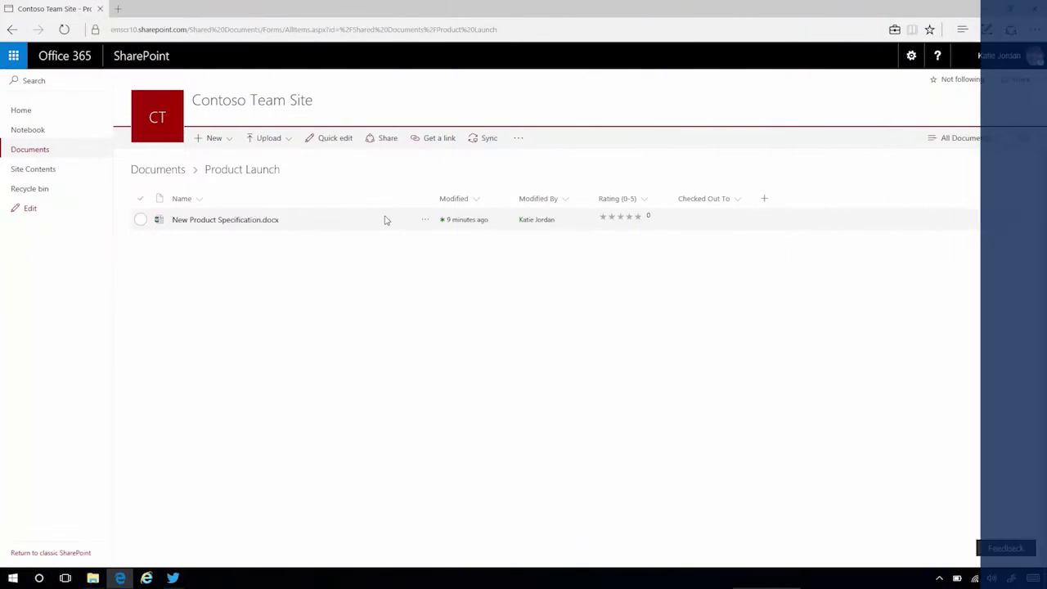
Step: Download New Product Specification.docx from SharePoint and open the Downloads folder
click(384, 218)
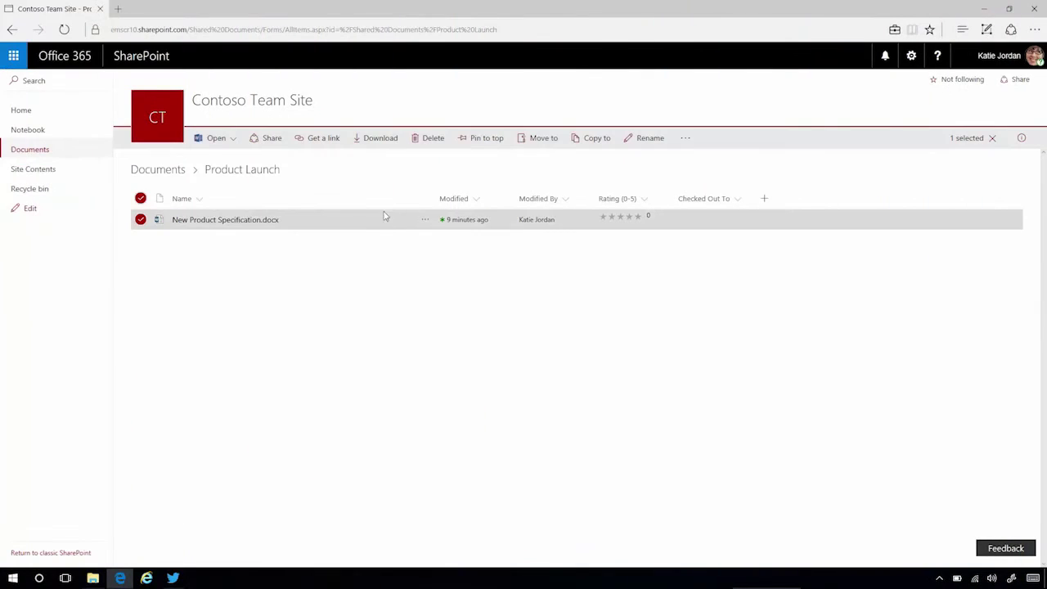
click(385, 140)
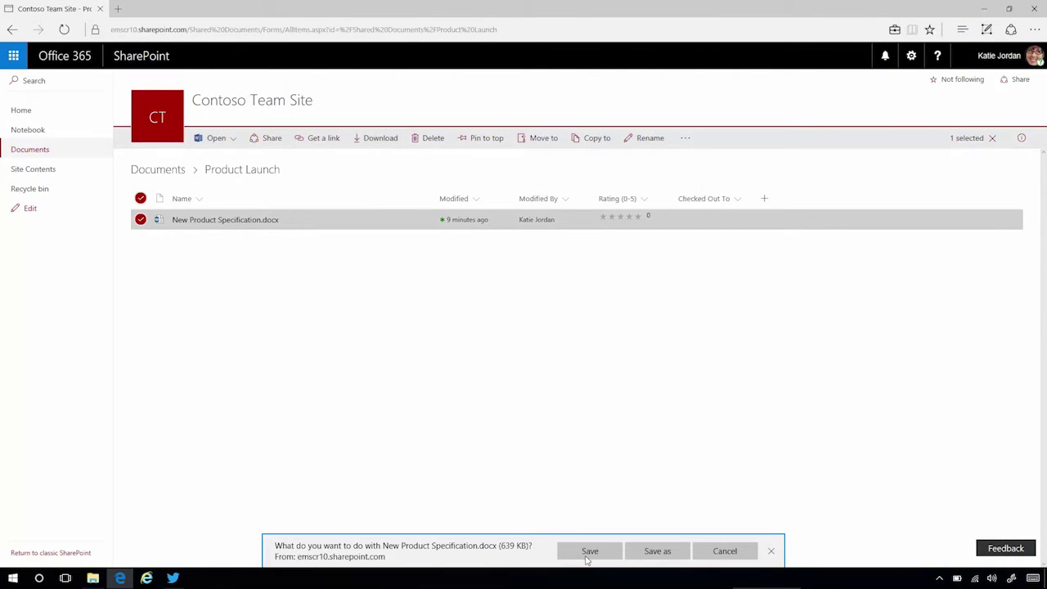
click(587, 556)
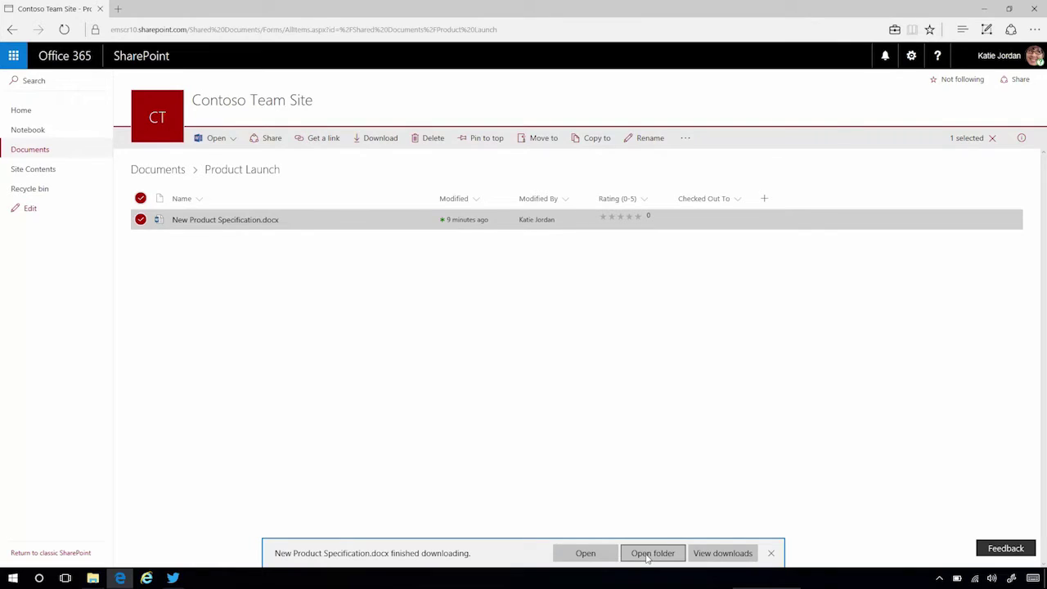
click(652, 554)
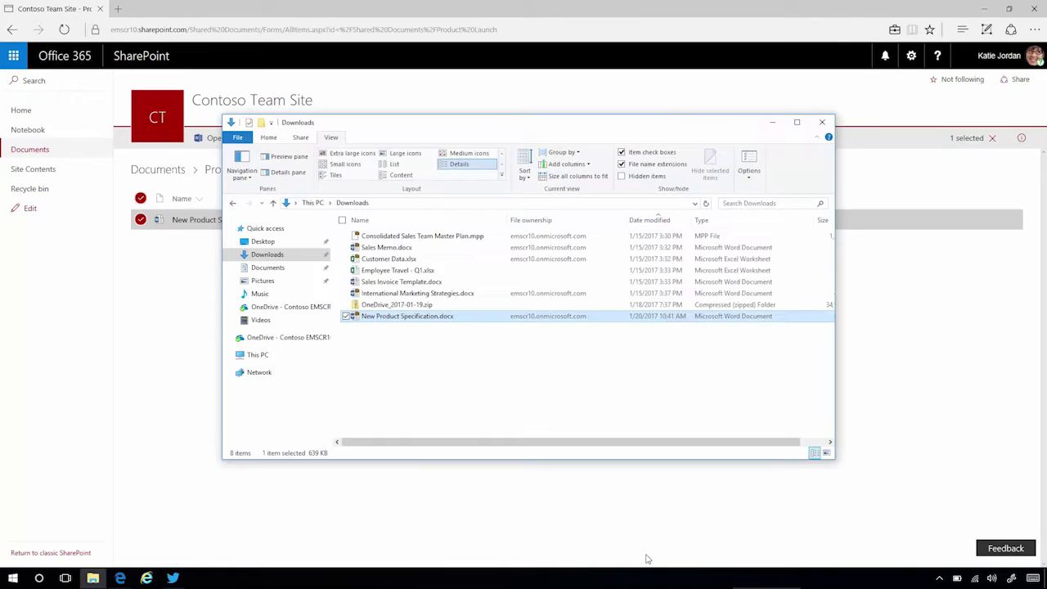
Step: Open New Product Specification.docx with Word Mobile
right_click(559, 323)
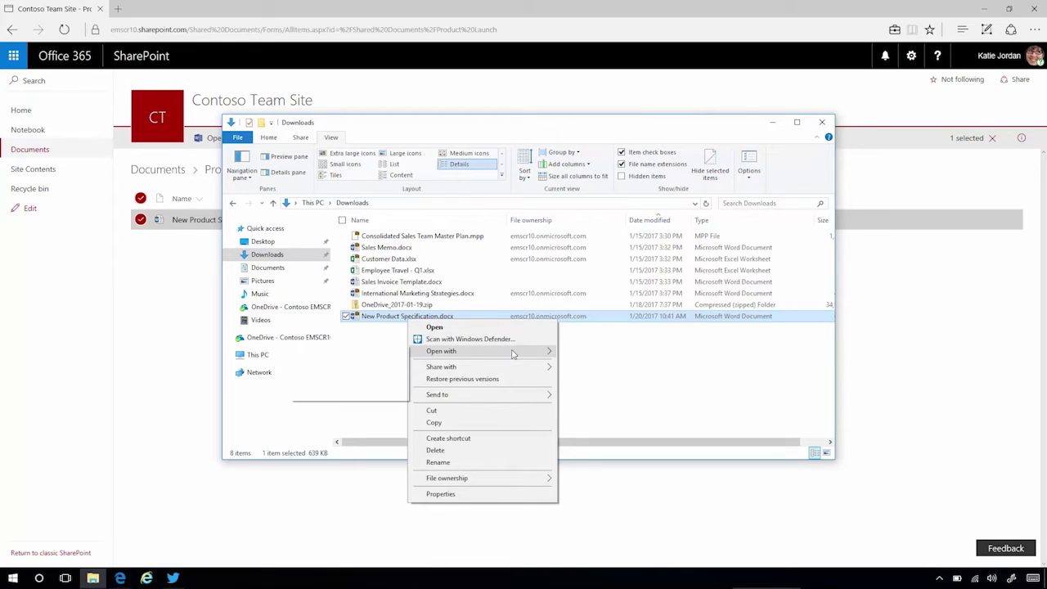
mouse_move(415, 357)
click(362, 366)
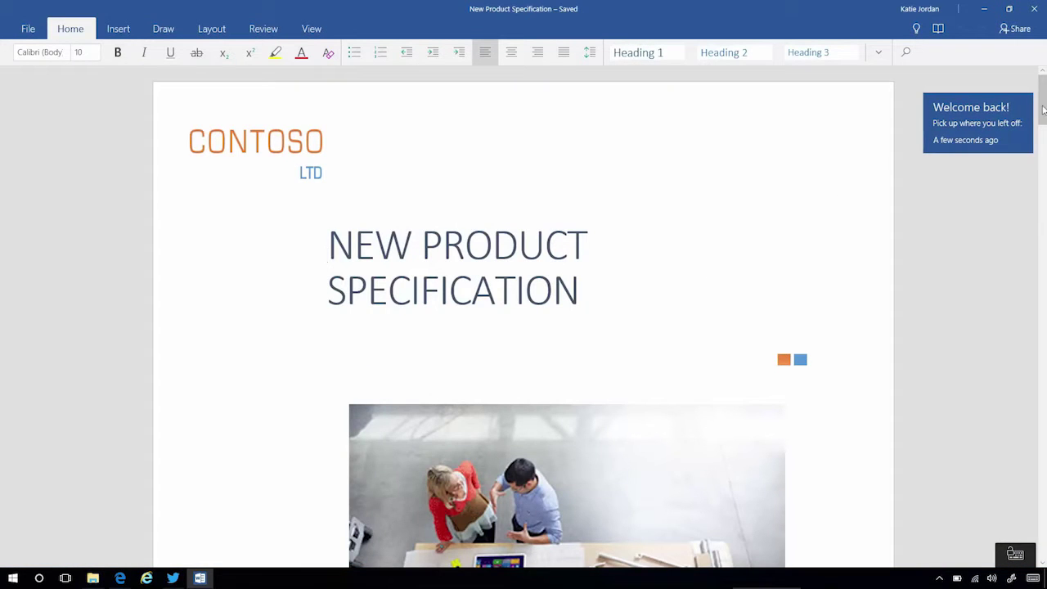
Step: Copy the first paragraph under Goals on page 3, then bring up Twitter
drag(1043, 137, 1034, 278)
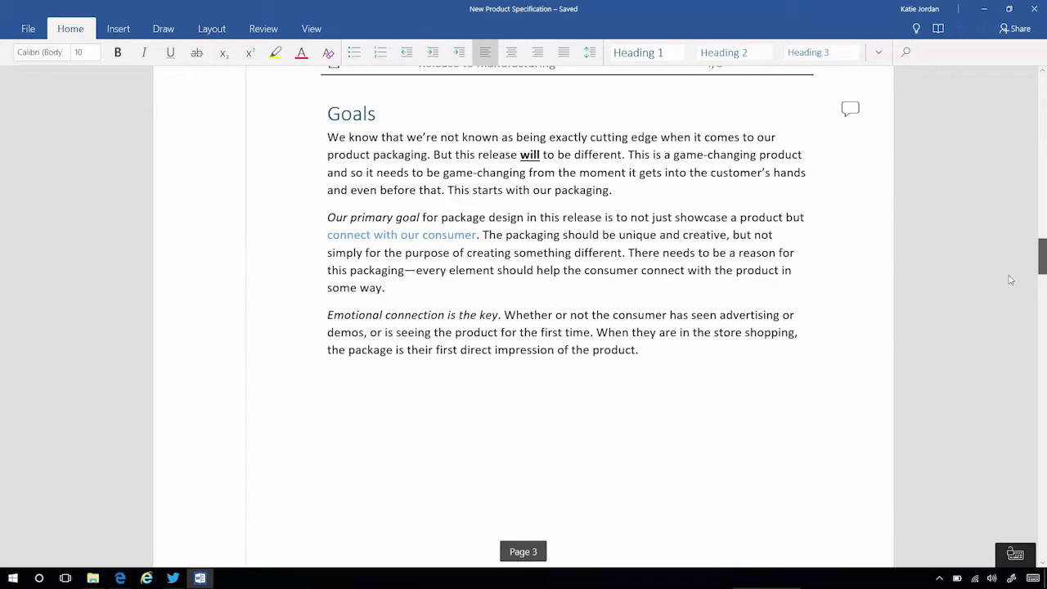
drag(327, 138, 610, 189)
right_click(588, 176)
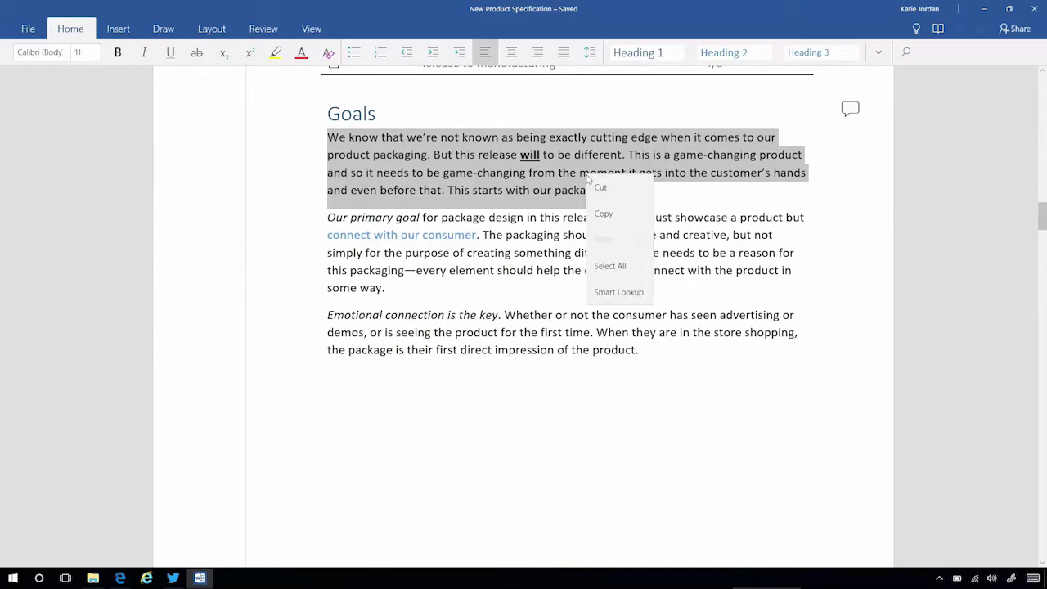
click(606, 216)
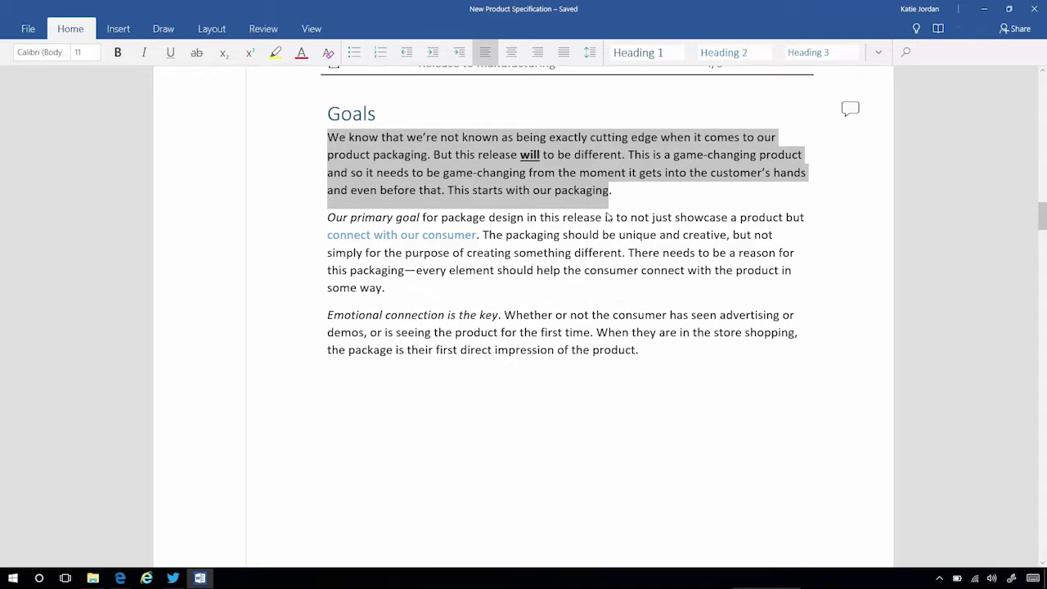
click(173, 578)
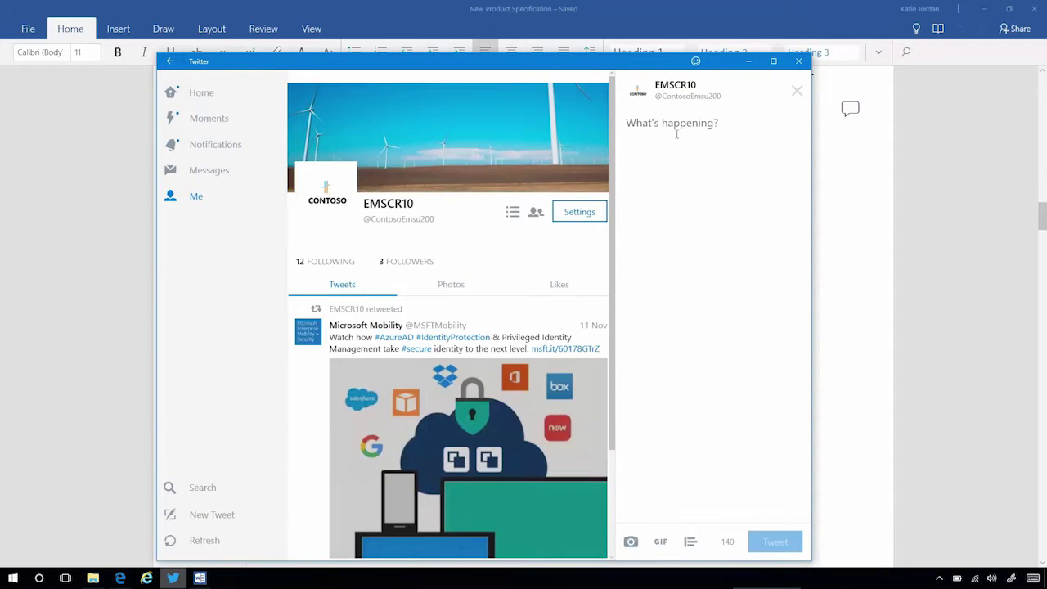
Step: Paste the copied work paragraph into the What's happening tweet box
right_click(676, 133)
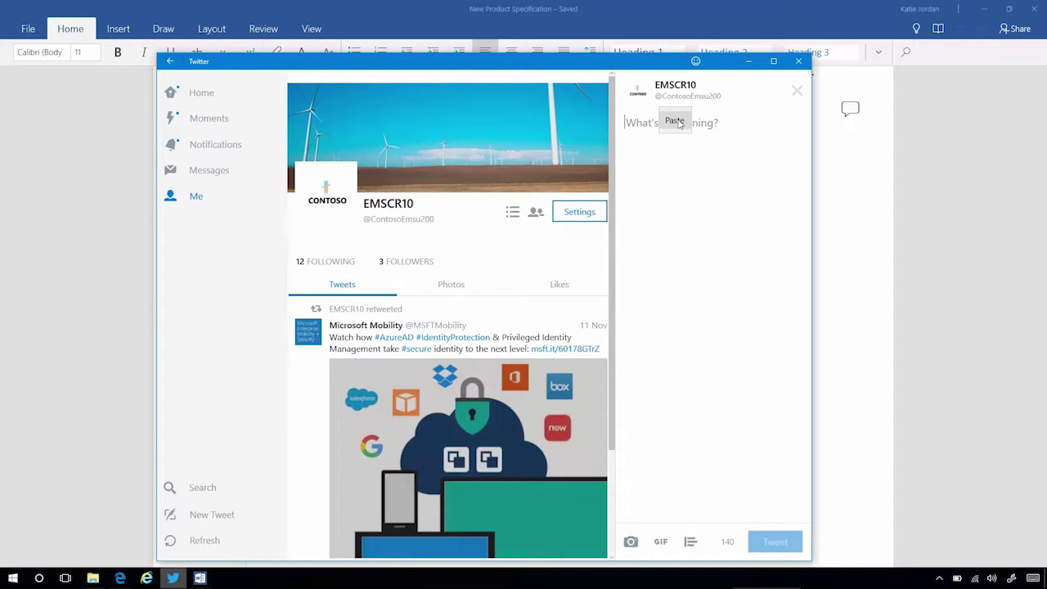
click(678, 123)
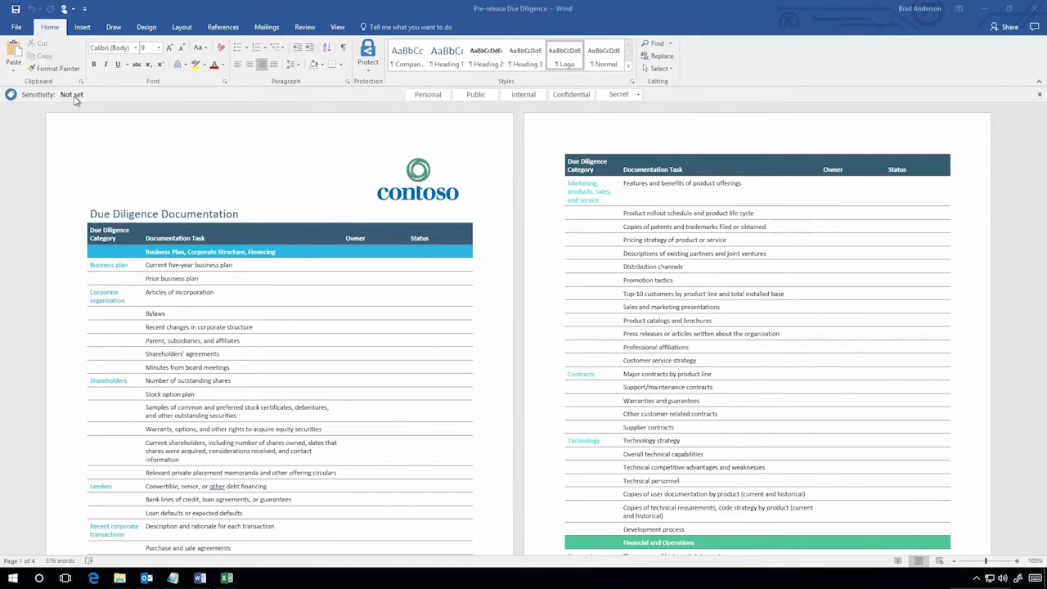
Step: Label the Pre-release Due Diligence document Secret \ Legal Only and confirm the SECRET watermark on its pages
click(20, 29)
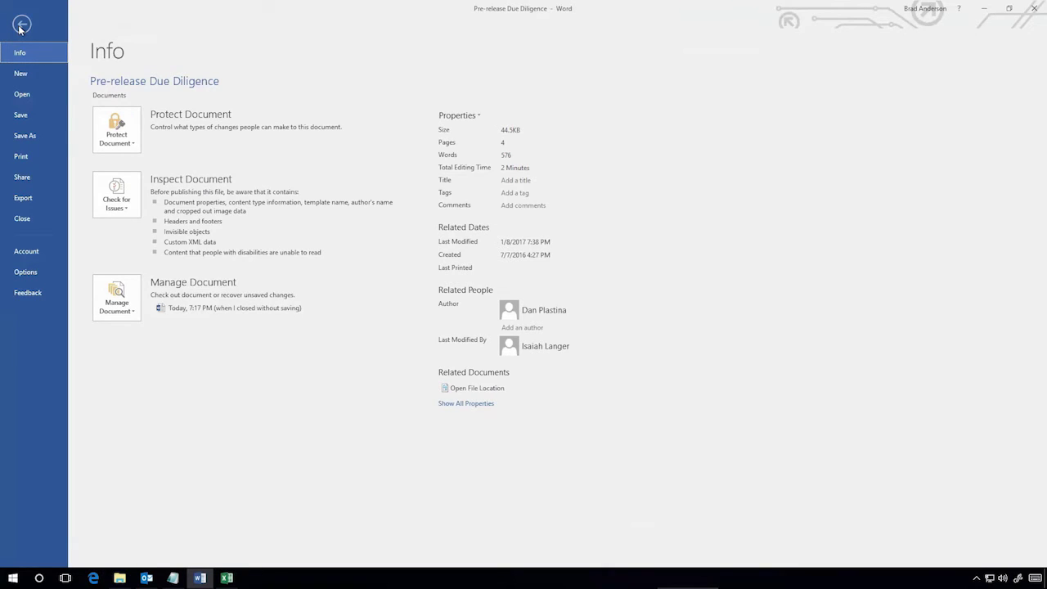
click(21, 26)
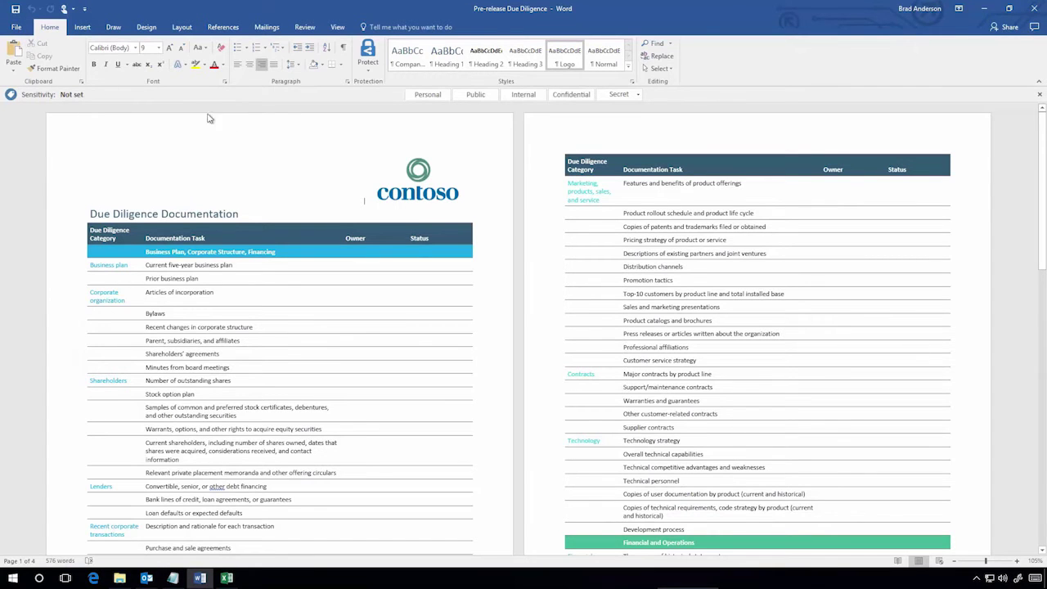
click(622, 98)
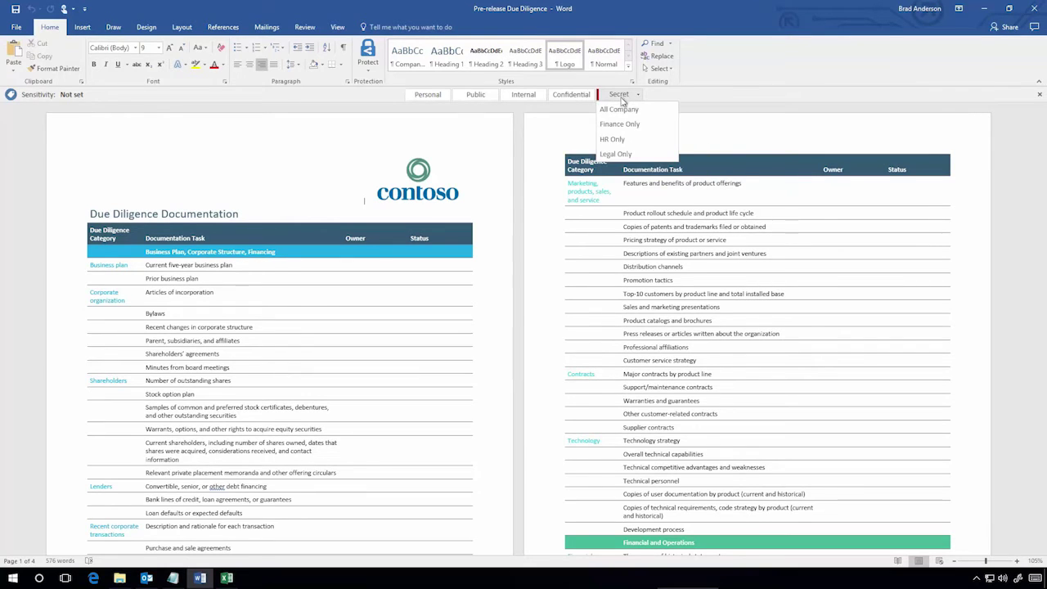
click(617, 159)
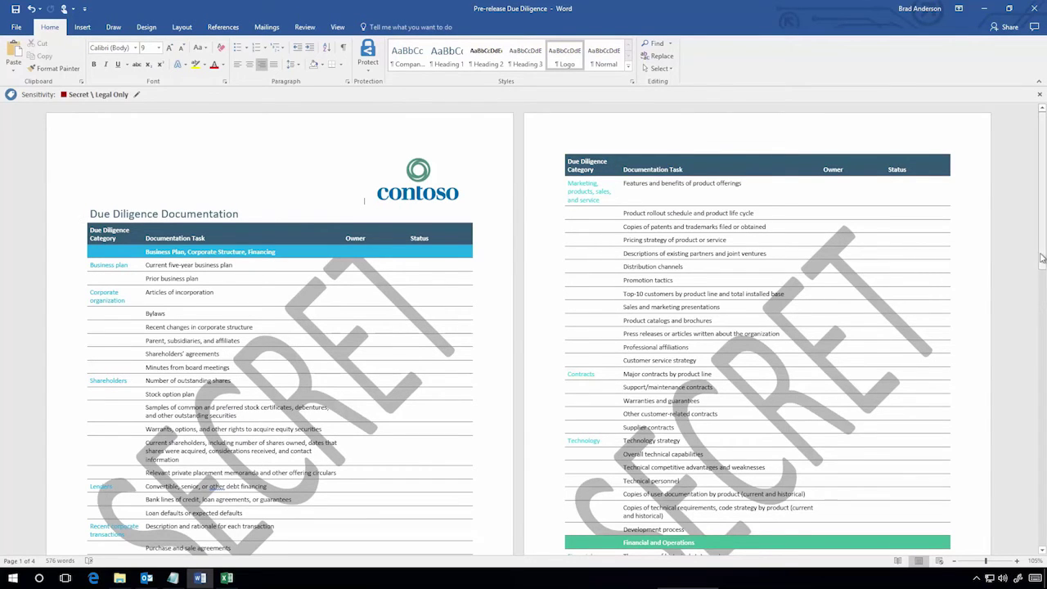
drag(1042, 258, 1035, 359)
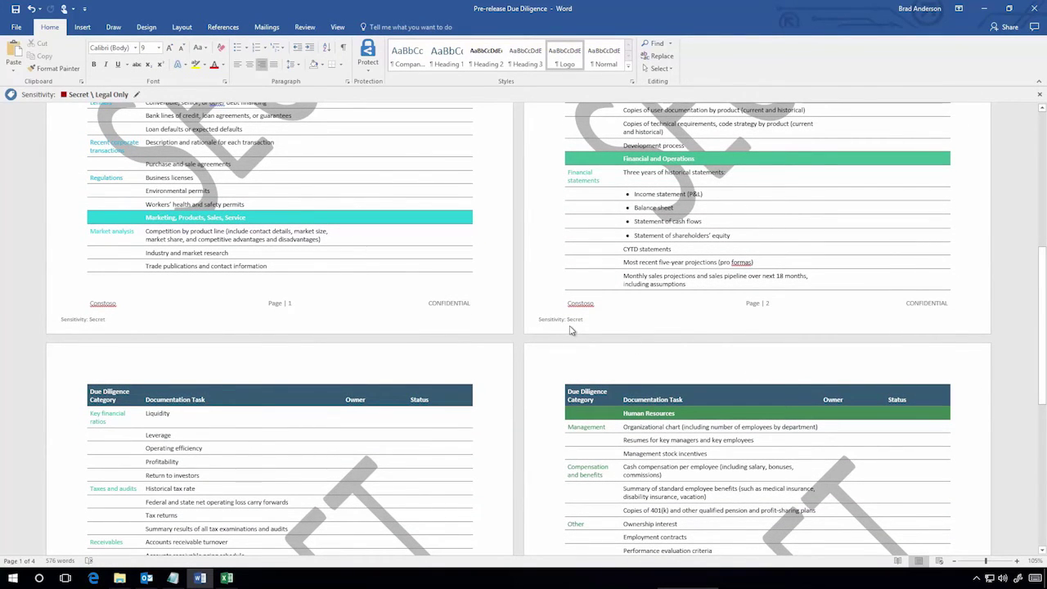
click(16, 27)
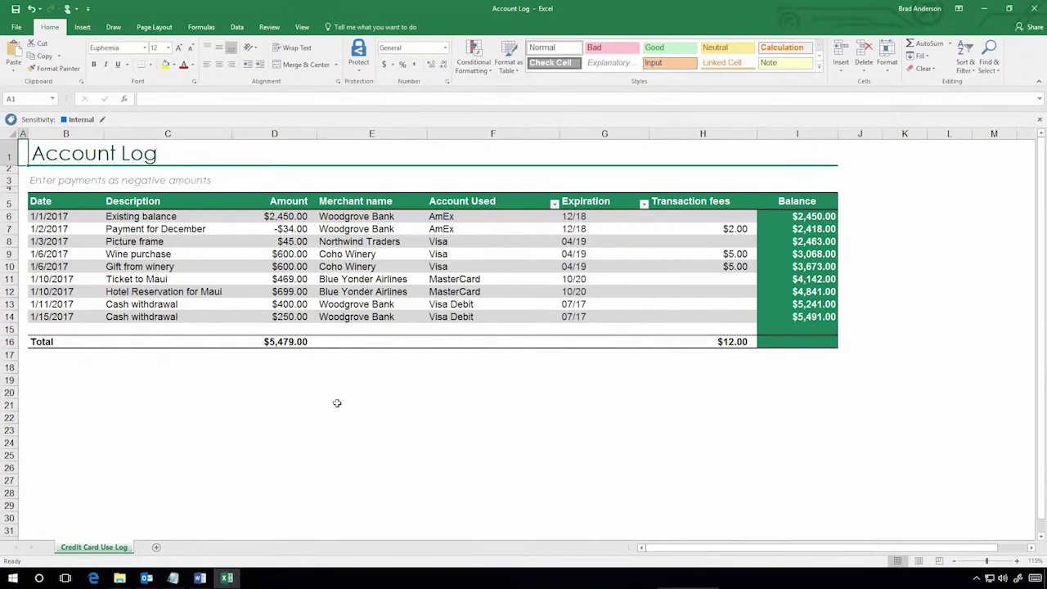
Step: Paste the two credit card numbers into F8 and F9 and save the workbook
click(439, 242)
right_click(440, 243)
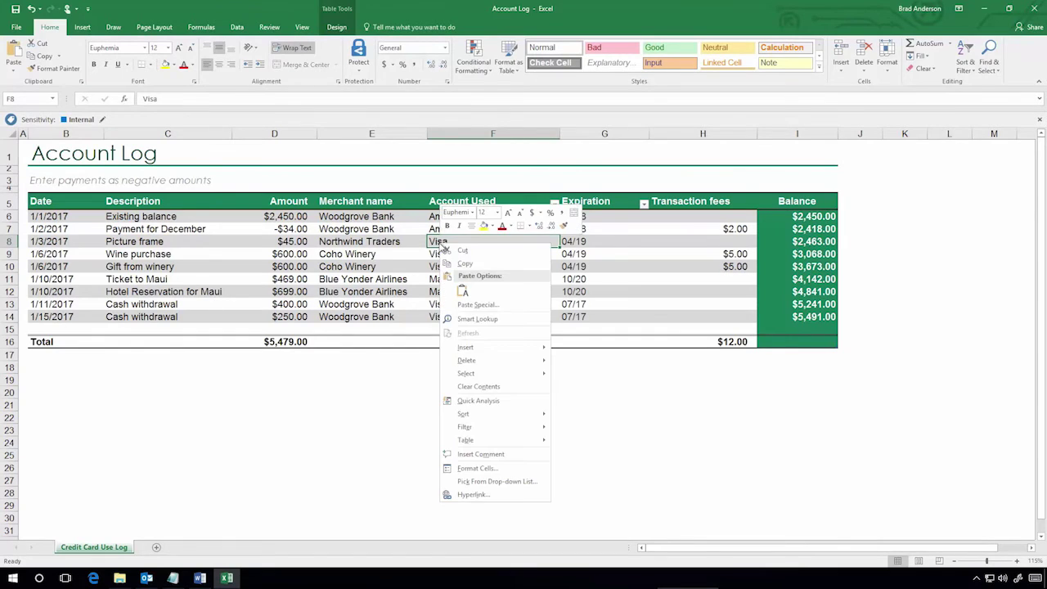
click(463, 291)
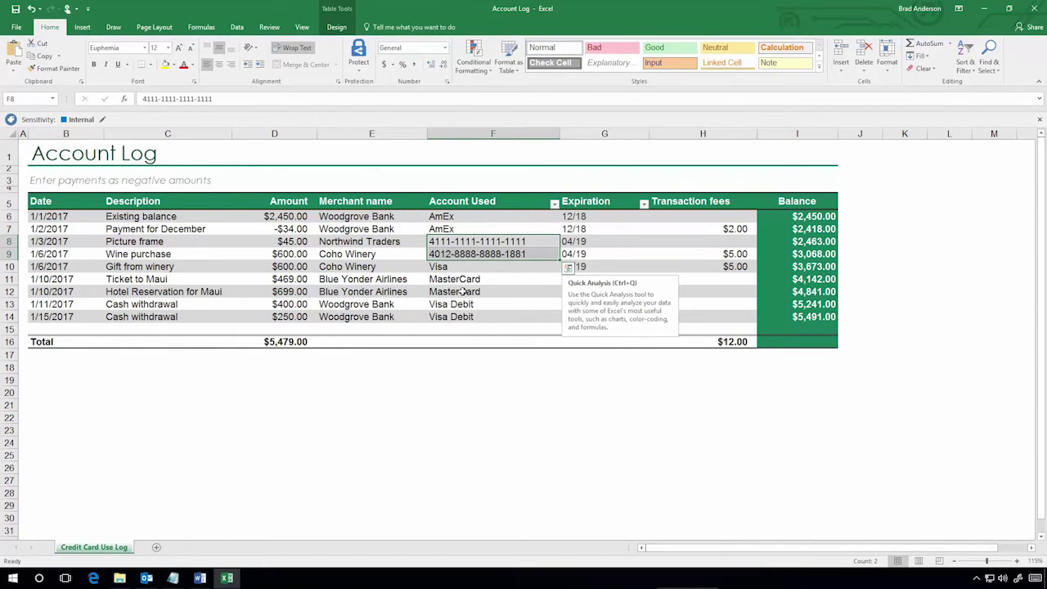
click(17, 9)
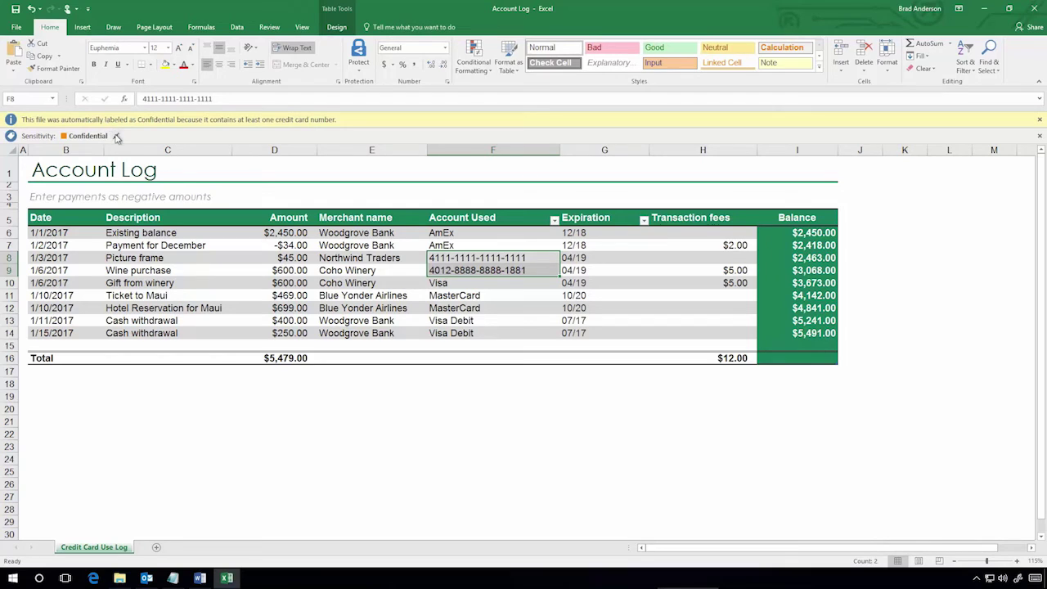
Step: Attempt to lower the workbook's sensitivity label to Personal, then cancel the change
click(117, 138)
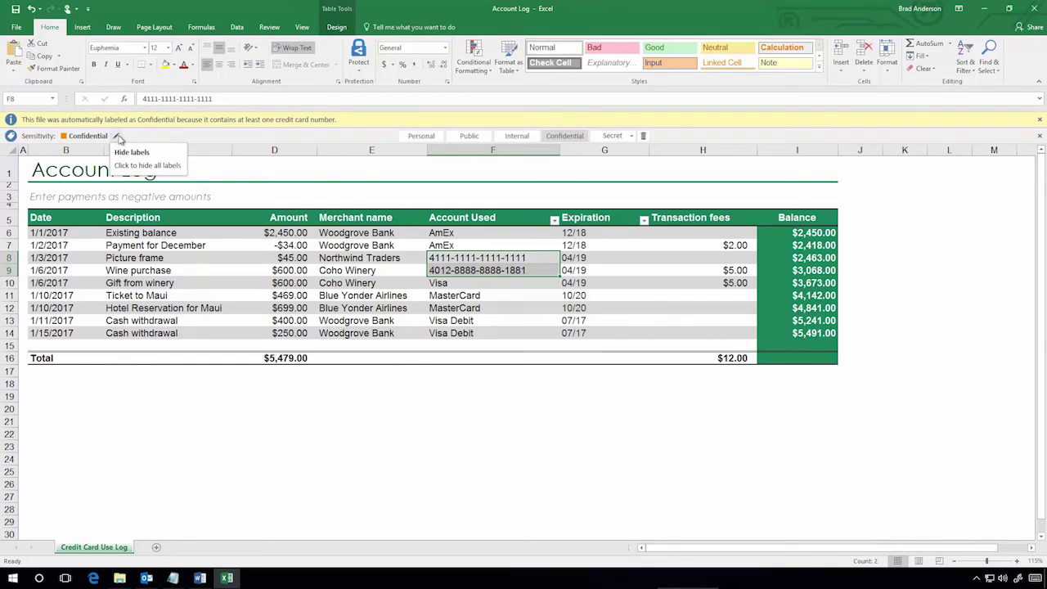
click(422, 138)
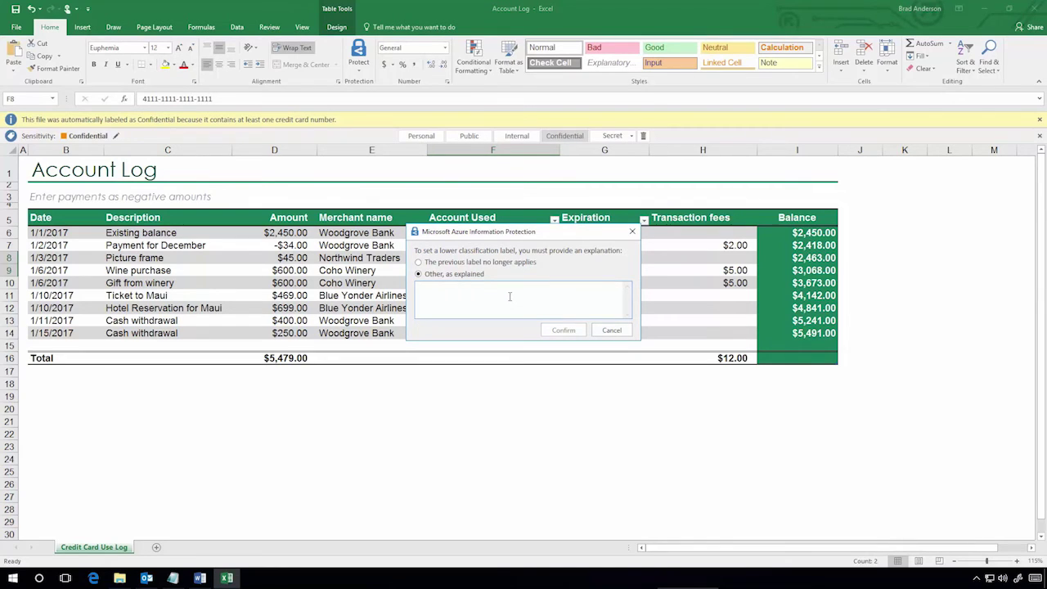
click(612, 330)
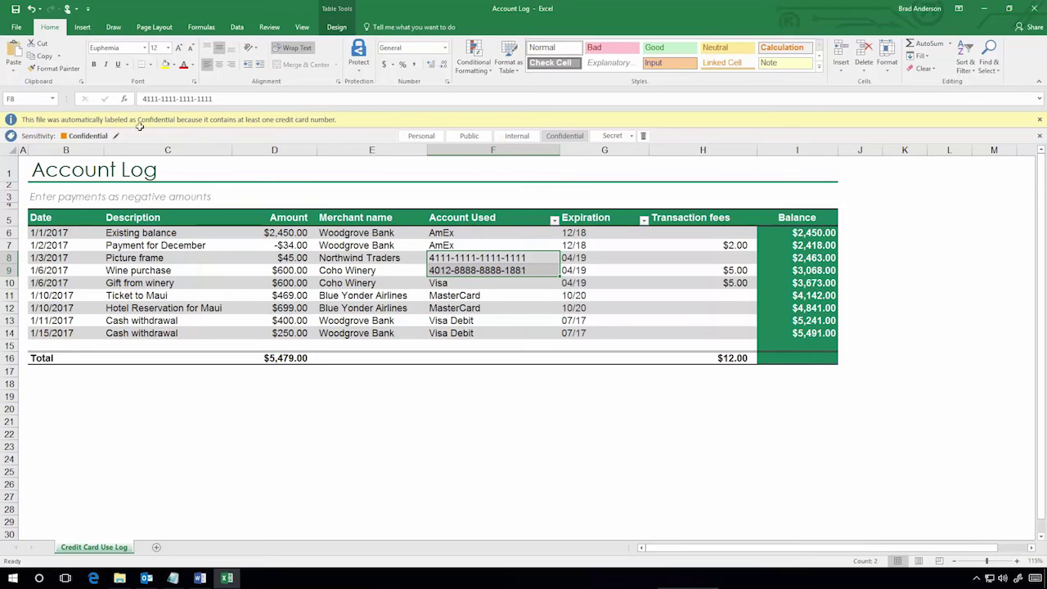
Step: Share the Account Log workbook by email as an attachment
click(14, 27)
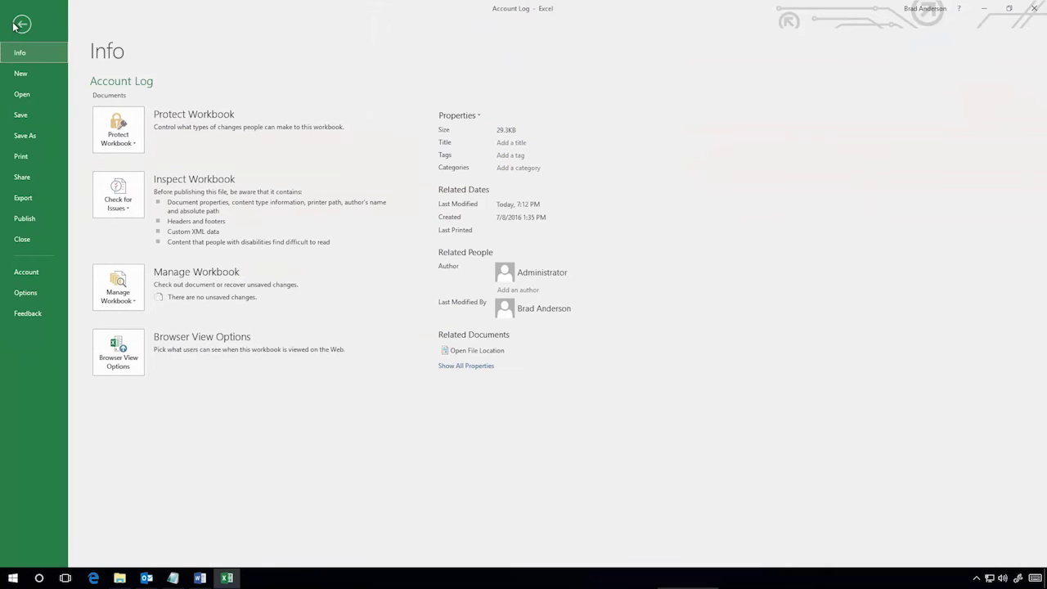
click(25, 182)
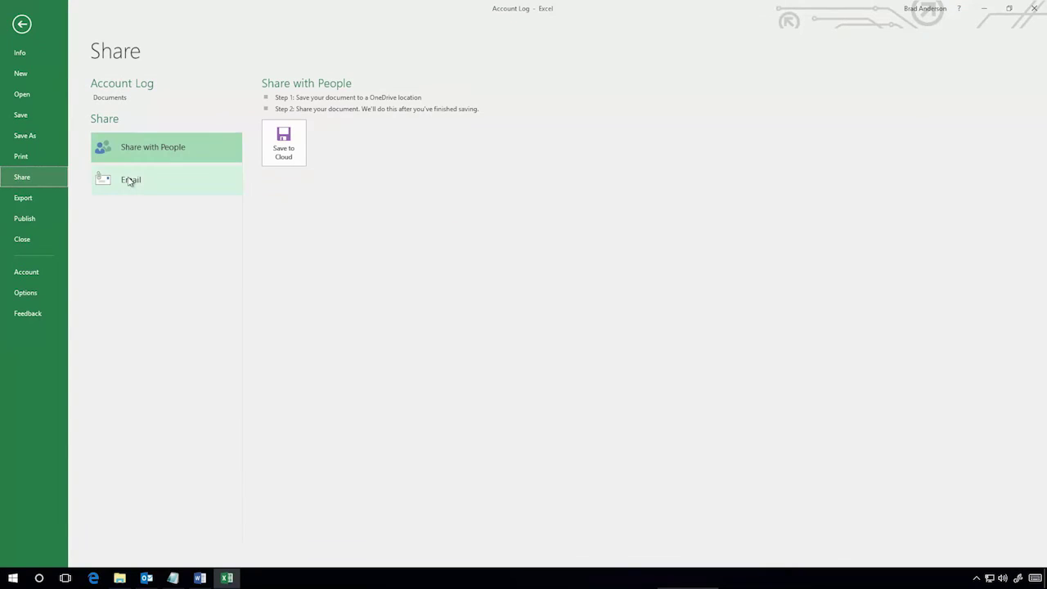
click(129, 181)
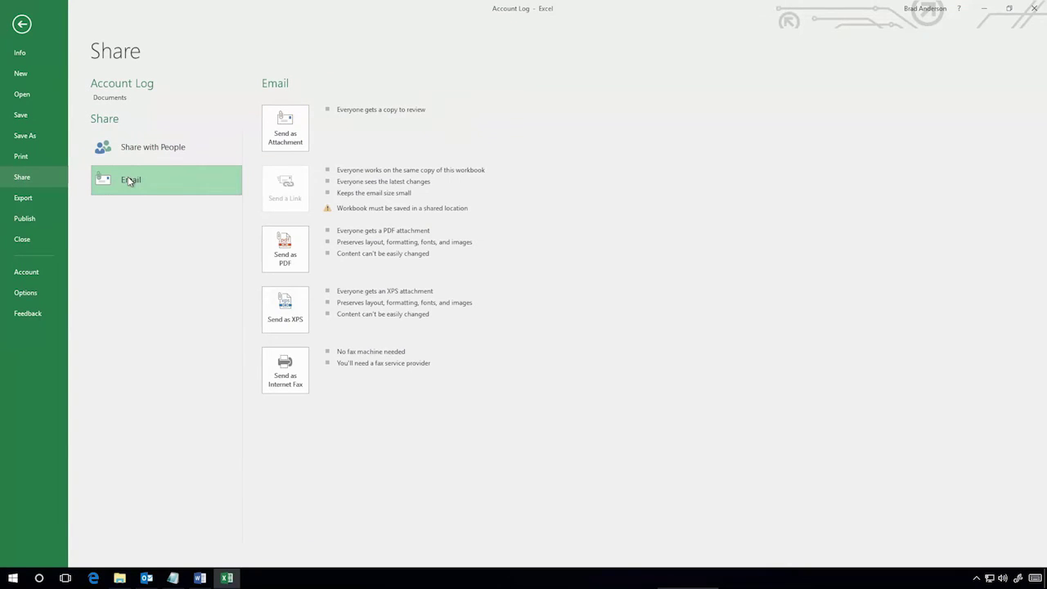
click(285, 127)
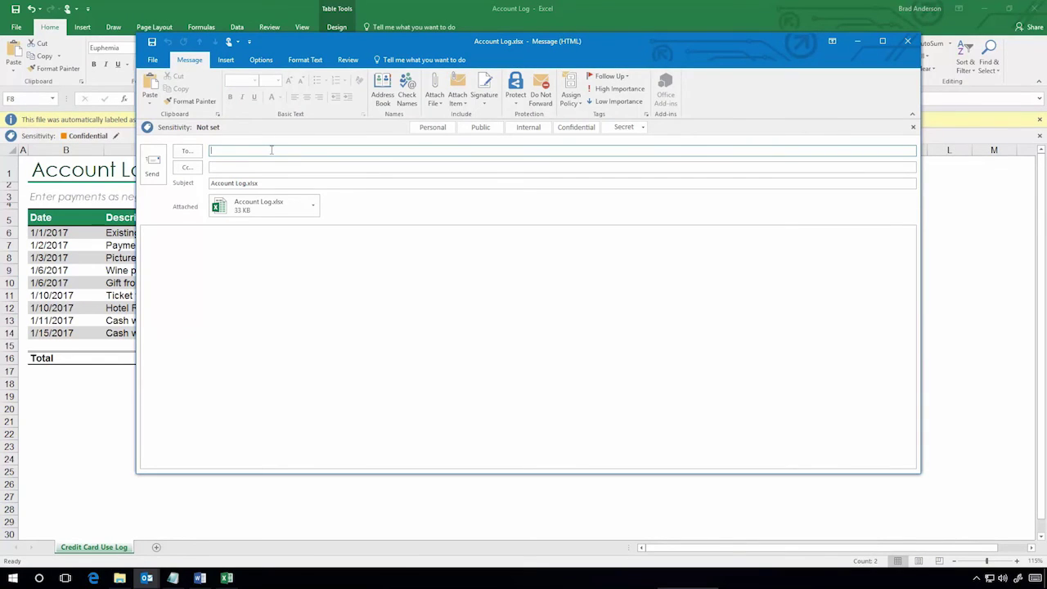
Step: Address the message to the external recipient, then remove the Account Log.xlsx attachment
text(gart)
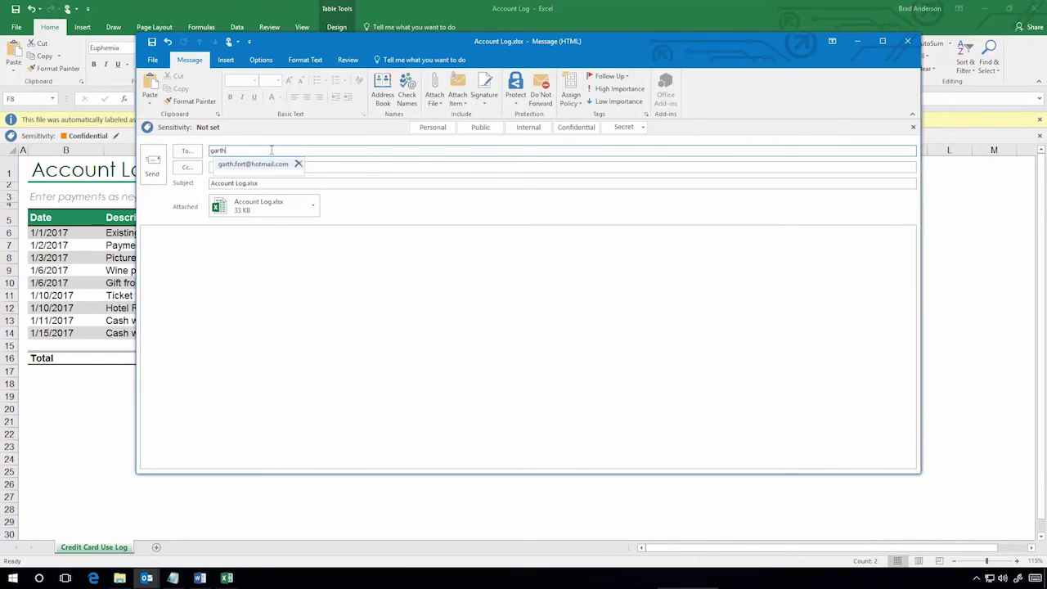
text(h)
key(Return)
click(271, 239)
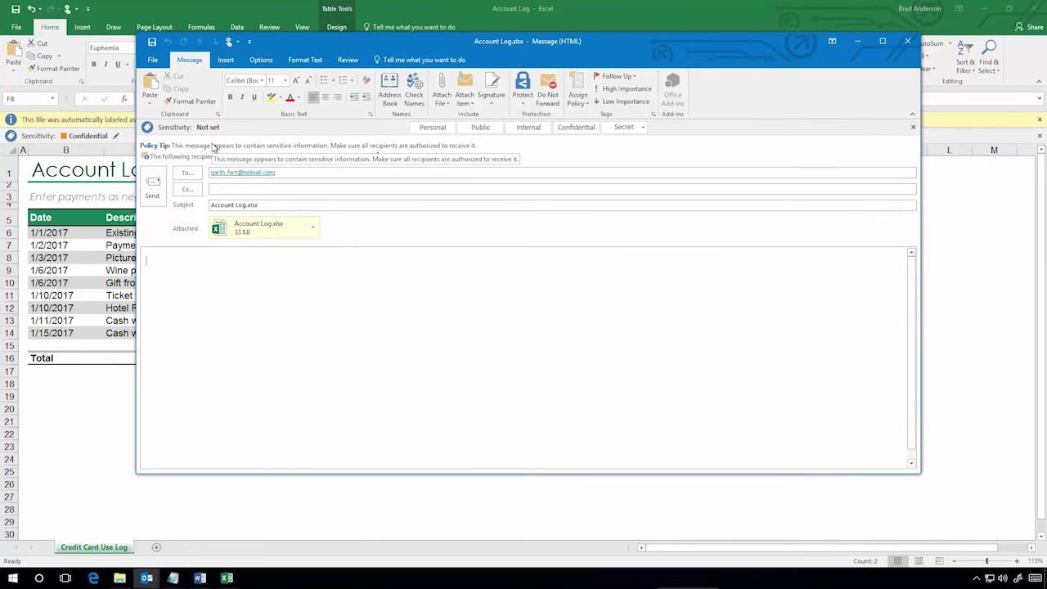
click(311, 229)
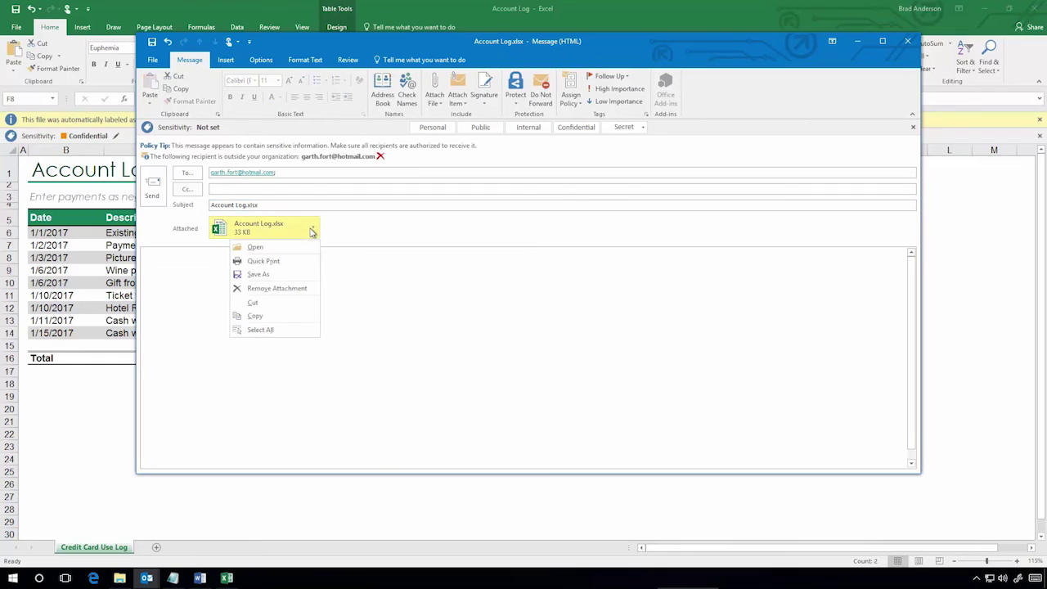
click(272, 289)
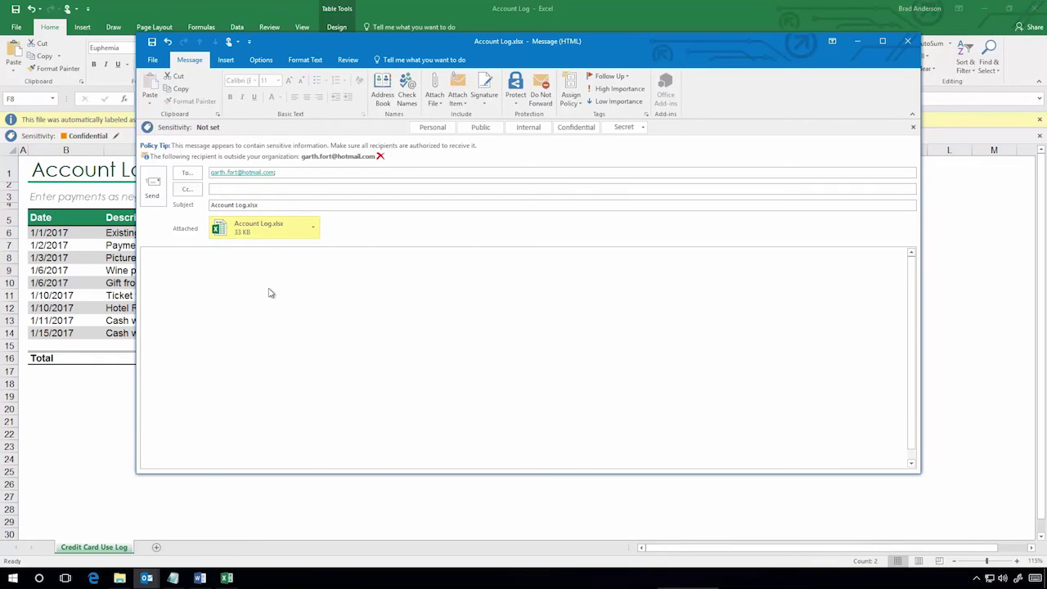